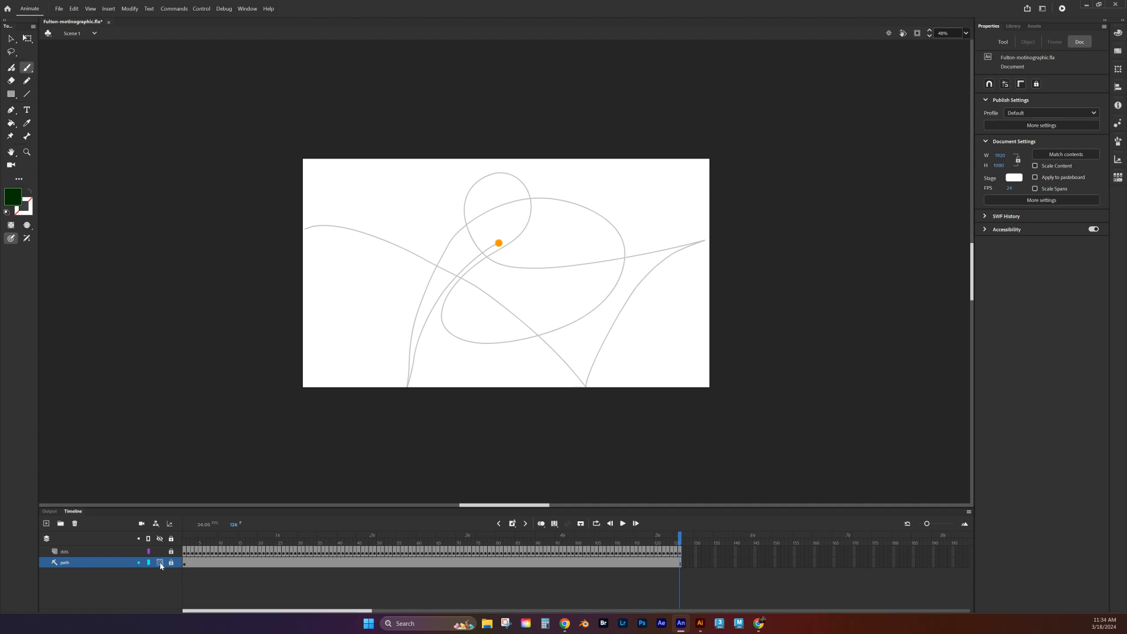
Step: Add a new layer directly above the dots layer
{"action": "left_click_drag", "start_coordinate": [682, 538], "coordinate": [726, 525]}
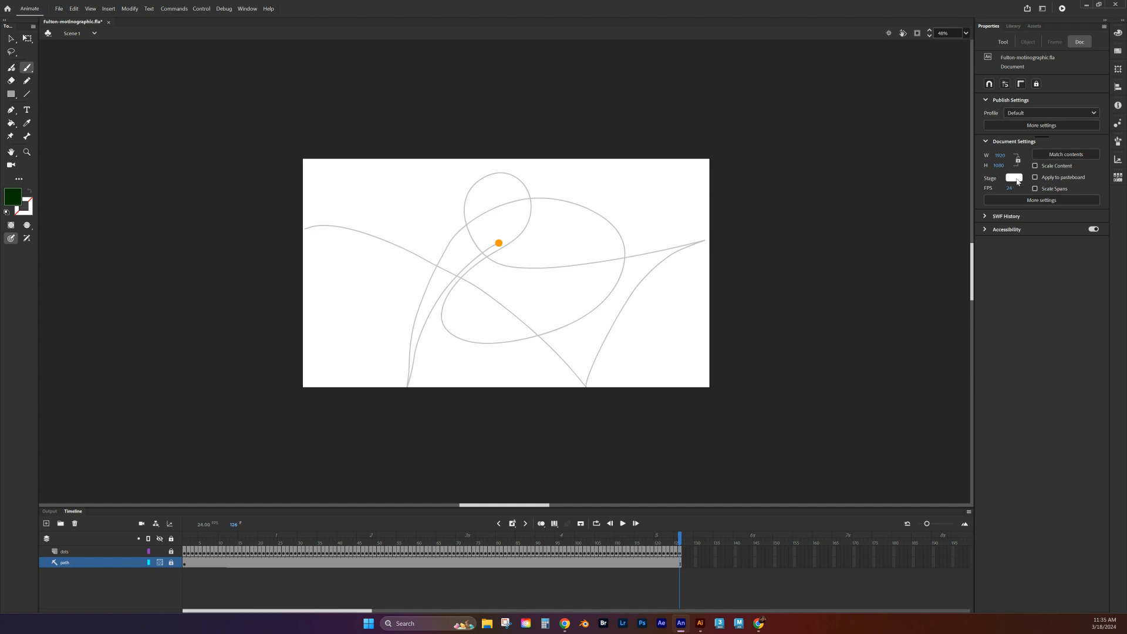
{"action": "left_click", "coordinate": [67, 553]}
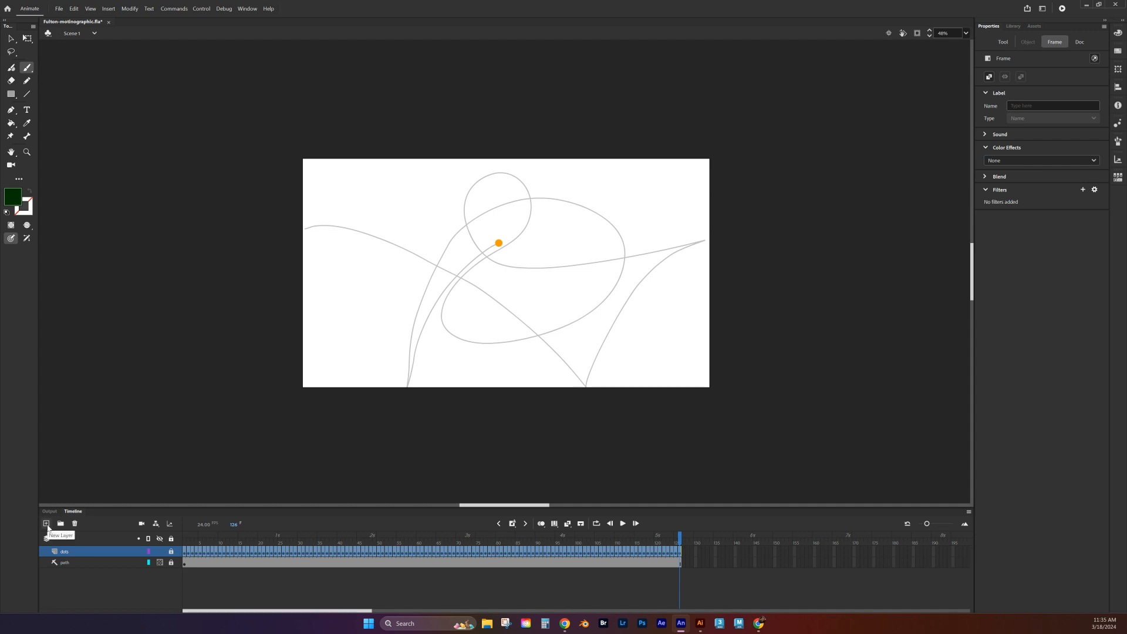
{"action": "left_click", "coordinate": [47, 524]}
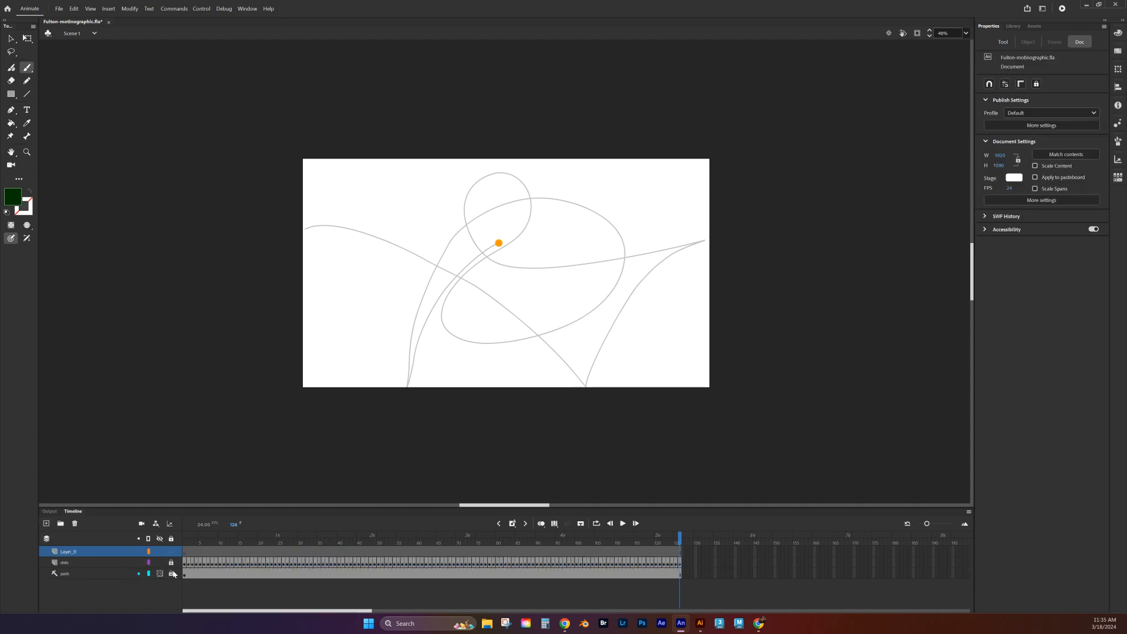
Step: Draw a strokeless teal rectangle on the new layer that covers the whole stage and extends slightly past its edges
{"action": "left_click", "coordinate": [11, 94]}
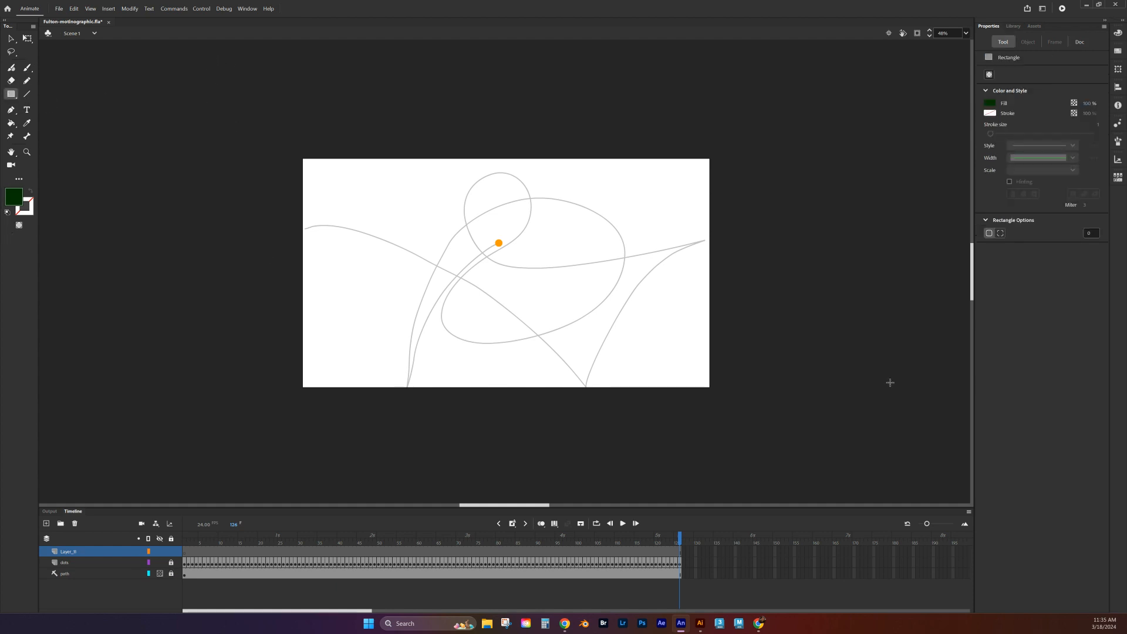
{"action": "left_click", "coordinate": [990, 103]}
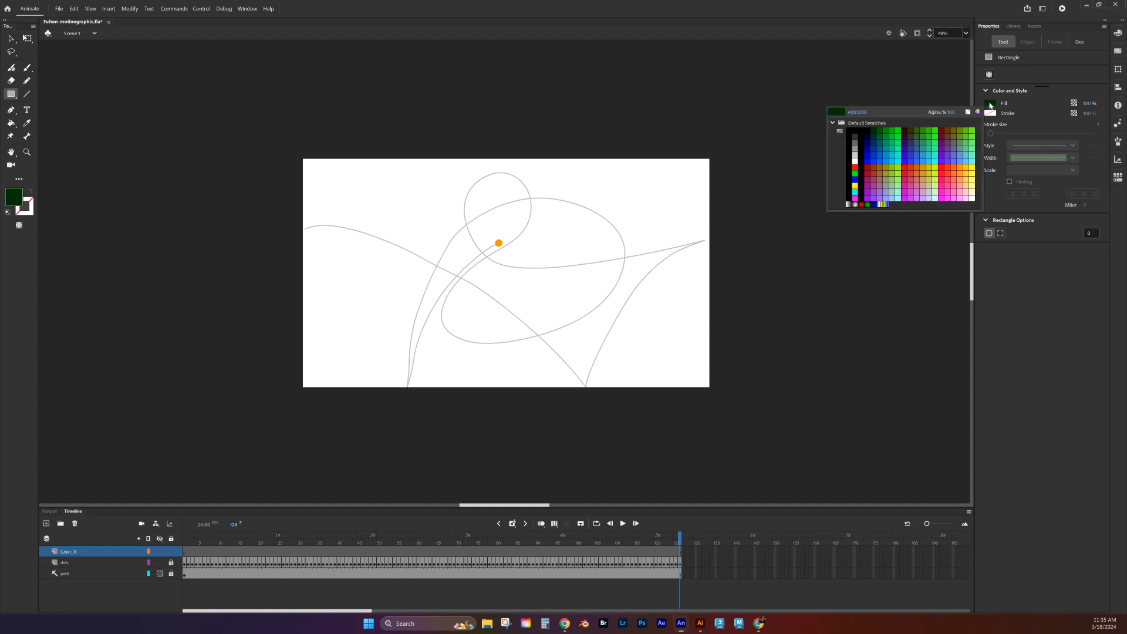
{"action": "left_click", "coordinate": [700, 624]}
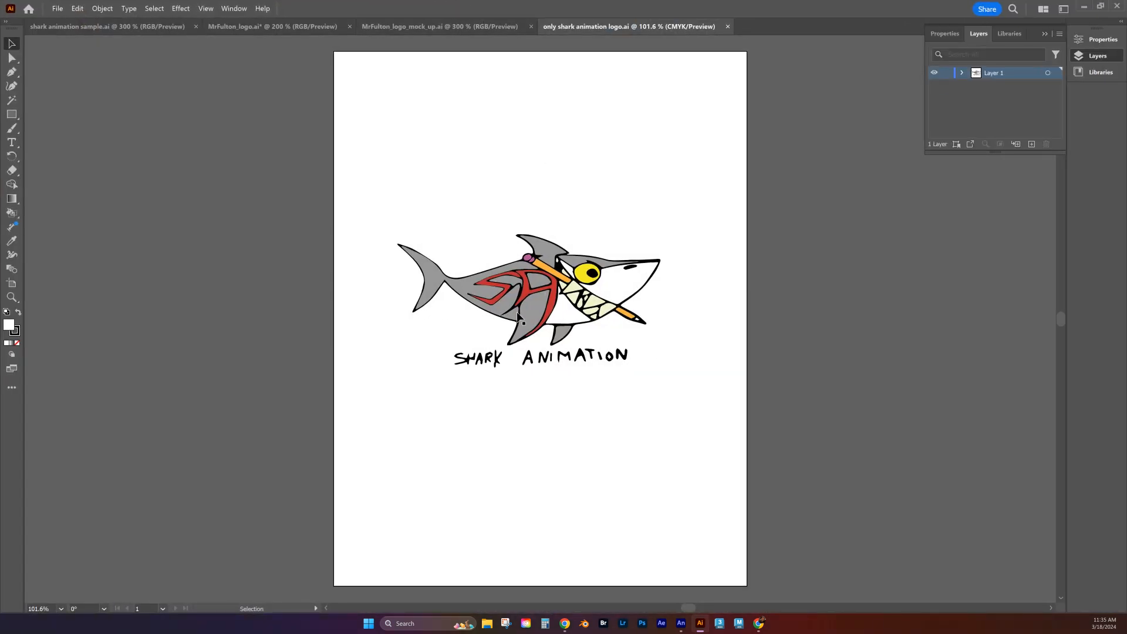
{"action": "left_click_drag", "start_coordinate": [606, 12], "coordinate": [0, 6]}
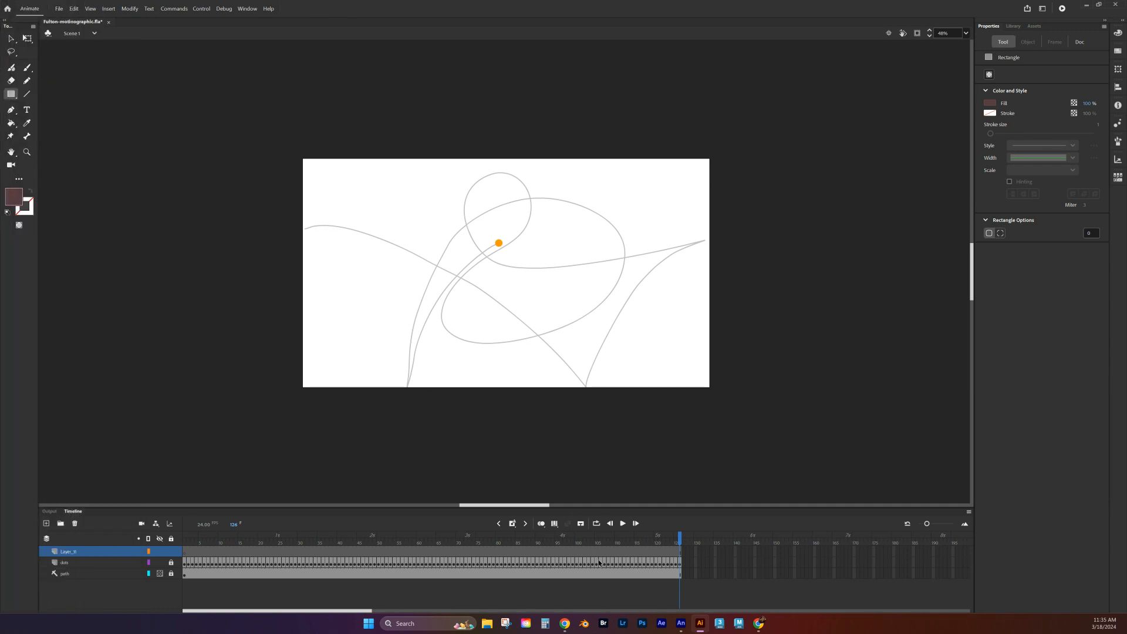
{"action": "left_click", "coordinate": [991, 103]}
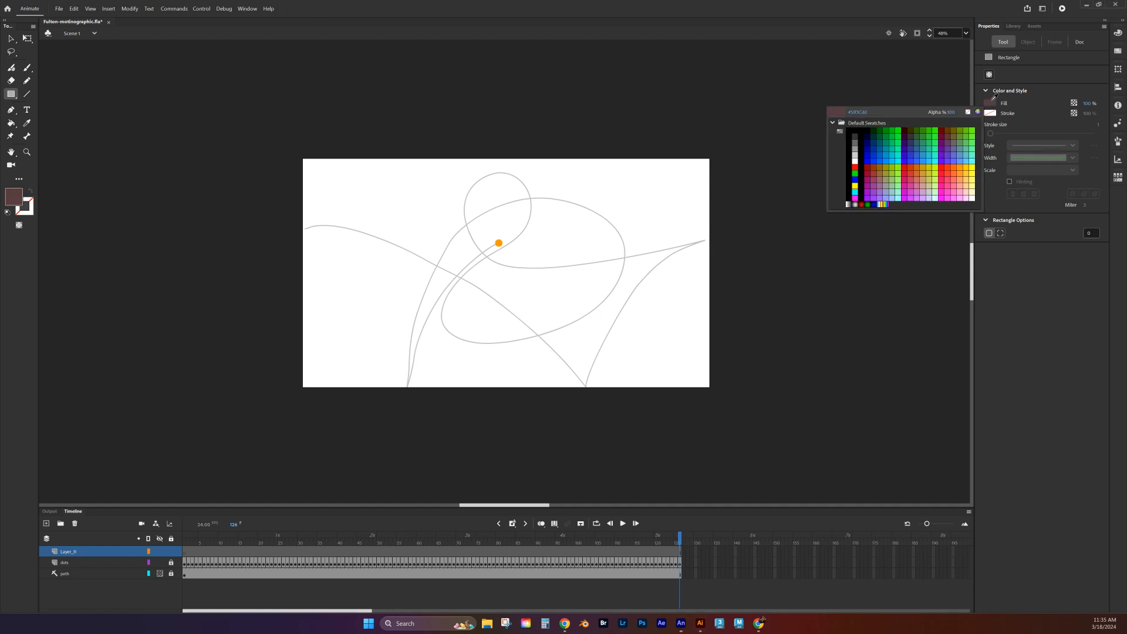
{"action": "left_click", "coordinate": [963, 145]}
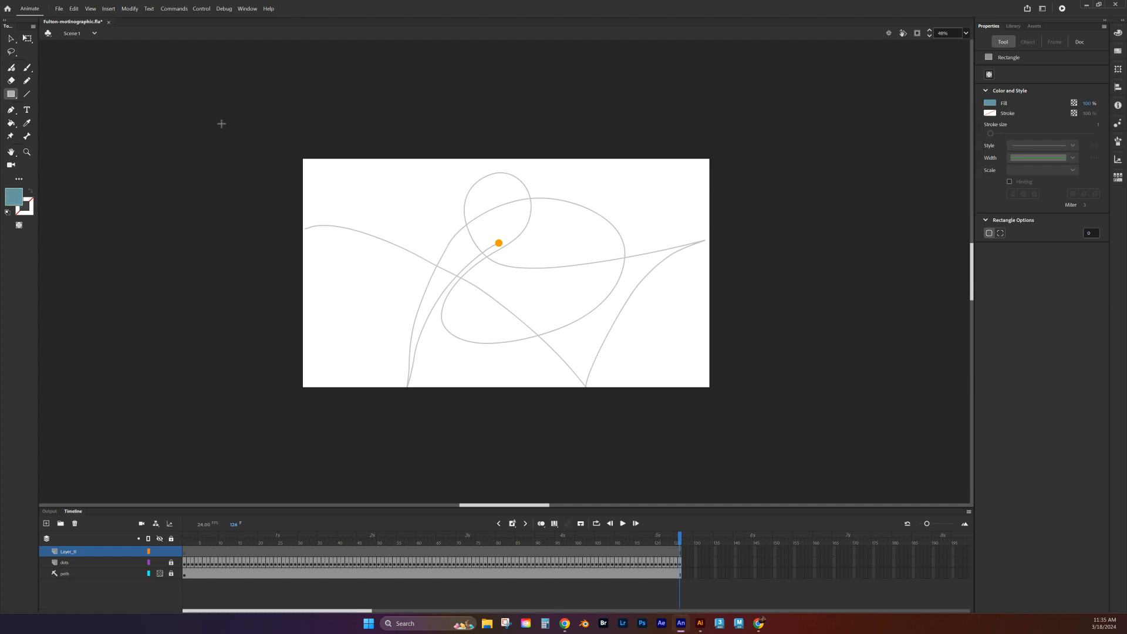
{"action": "left_click_drag", "start_coordinate": [258, 133], "coordinate": [757, 432]}
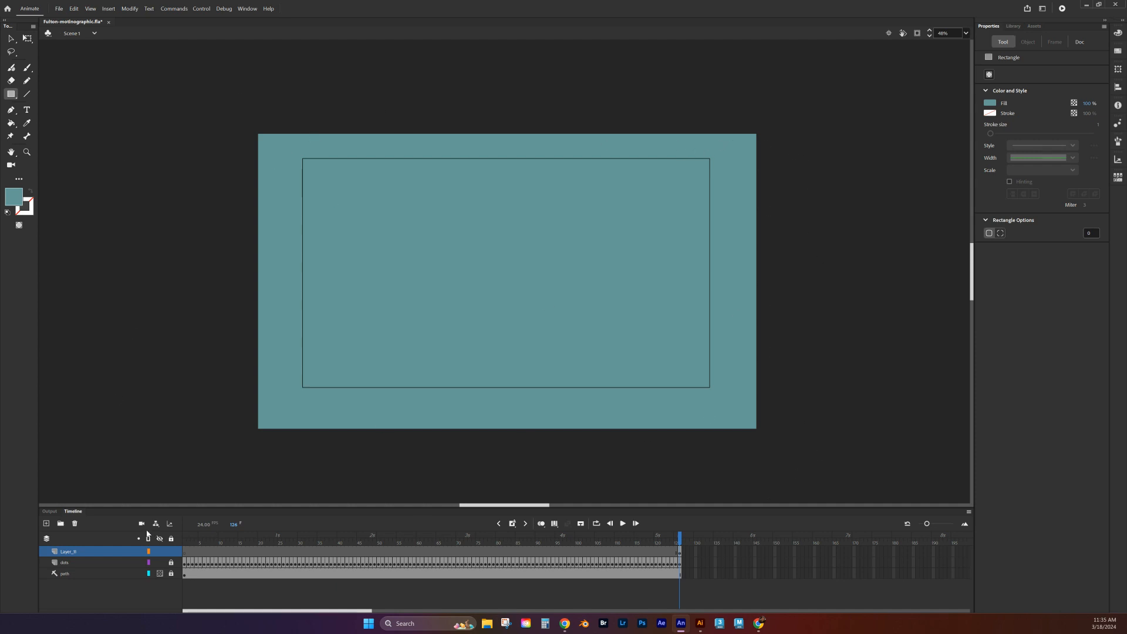
Step: Move the teal rectangle's keyframe from the end of its layer to frame 1 so it spans the whole animation
{"action": "left_click", "coordinate": [679, 552]}
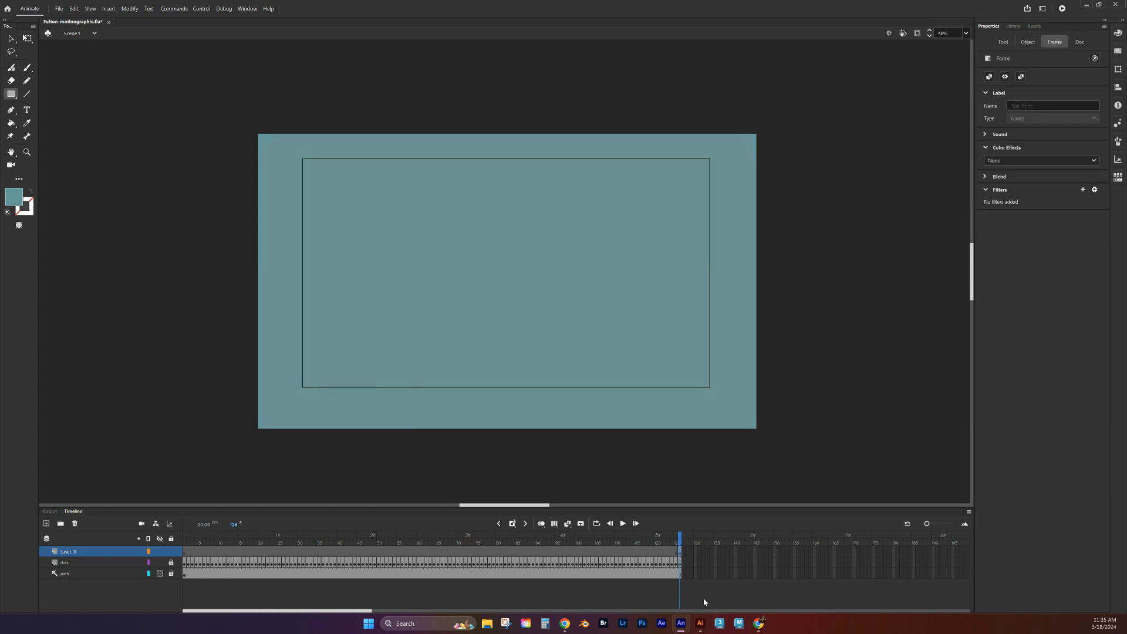
{"action": "mouse_move", "coordinate": [680, 538]}
{"action": "left_mouse_down"}
{"action": "mouse_move", "coordinate": [645, 539]}
{"action": "mouse_move", "coordinate": [680, 538]}
{"action": "left_mouse_up"}
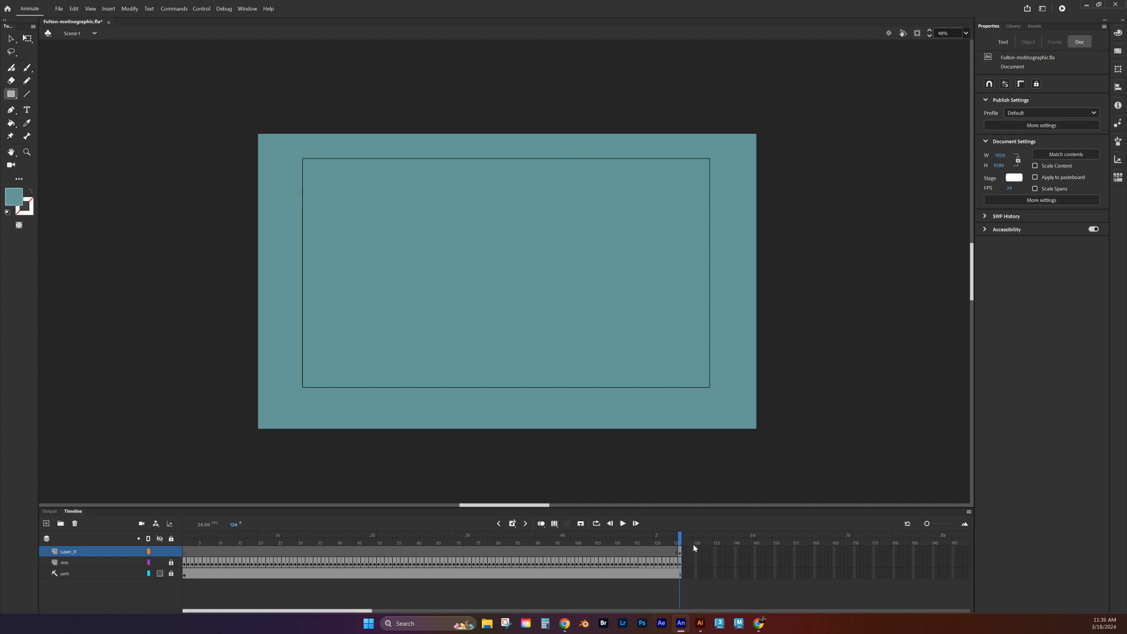
{"action": "mouse_move", "coordinate": [681, 538]}
{"action": "left_mouse_down"}
{"action": "mouse_move", "coordinate": [438, 538]}
{"action": "mouse_move", "coordinate": [680, 538]}
{"action": "left_mouse_up"}
{"action": "left_click", "coordinate": [680, 553]}
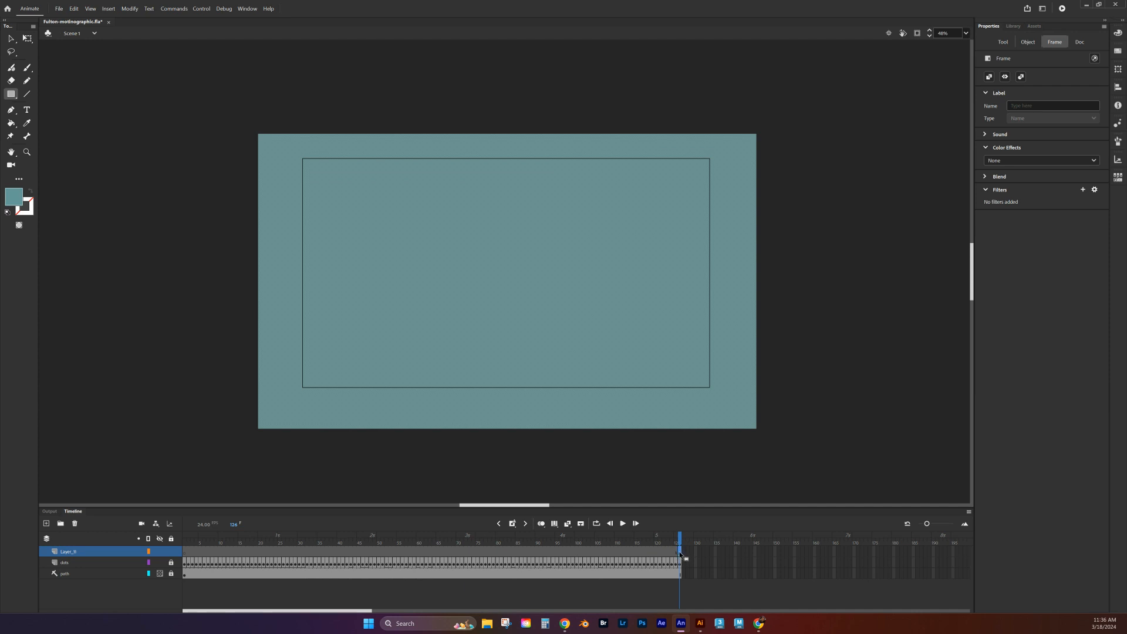
{"action": "left_click", "coordinate": [182, 555]}
{"action": "mouse_move", "coordinate": [181, 532]}
{"action": "left_mouse_down"}
{"action": "mouse_move", "coordinate": [679, 535]}
{"action": "mouse_move", "coordinate": [185, 535]}
{"action": "left_mouse_up"}
{"action": "left_click", "coordinate": [350, 165]}
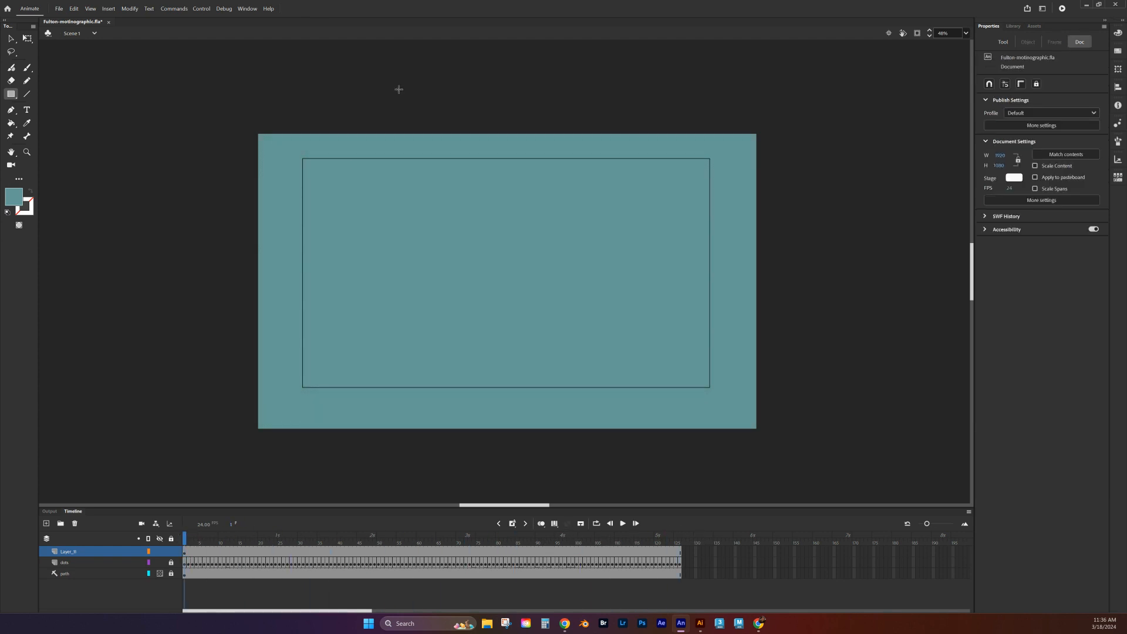
Step: Rename the rectangle's layer as background and place it between the dots and path layers
{"action": "left_click", "coordinate": [69, 555]}
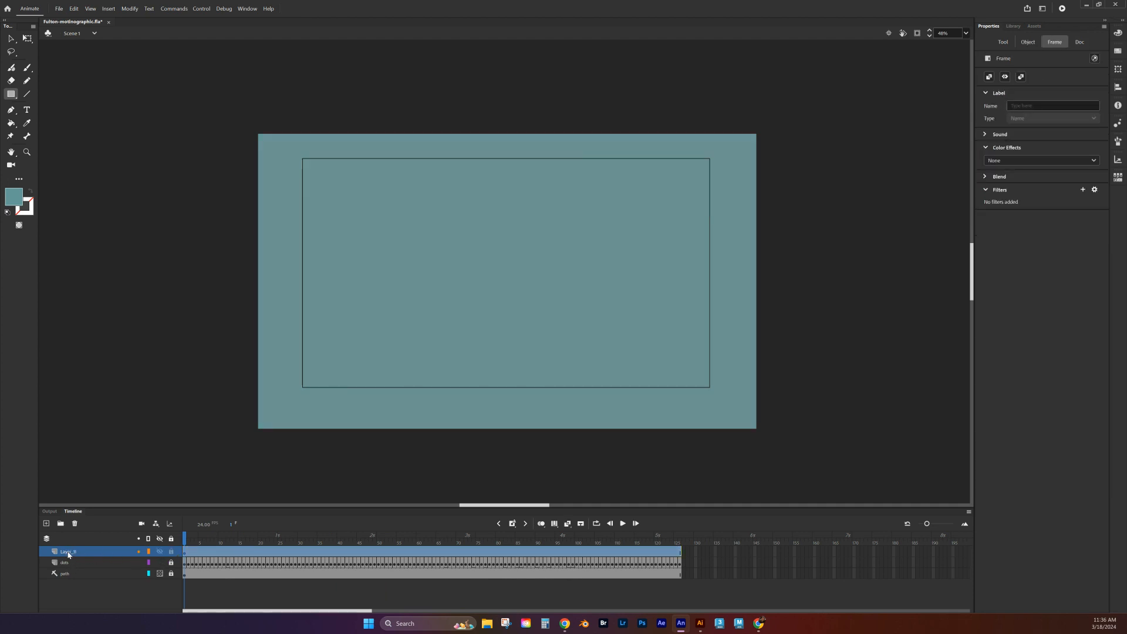
{"action": "double_click", "coordinate": [69, 553]}
{"action": "type", "text": "backgroun"}
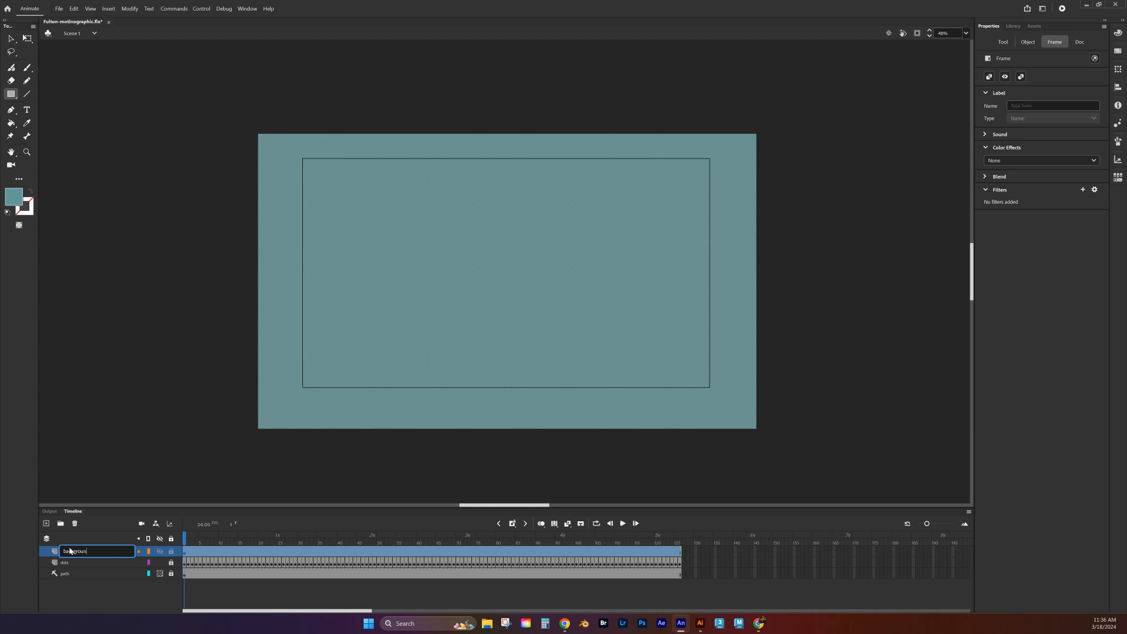
{"action": "type", "text": "d"}
{"action": "key", "text": "Return"}
{"action": "left_click_drag", "start_coordinate": [70, 553], "coordinate": [71, 570]}
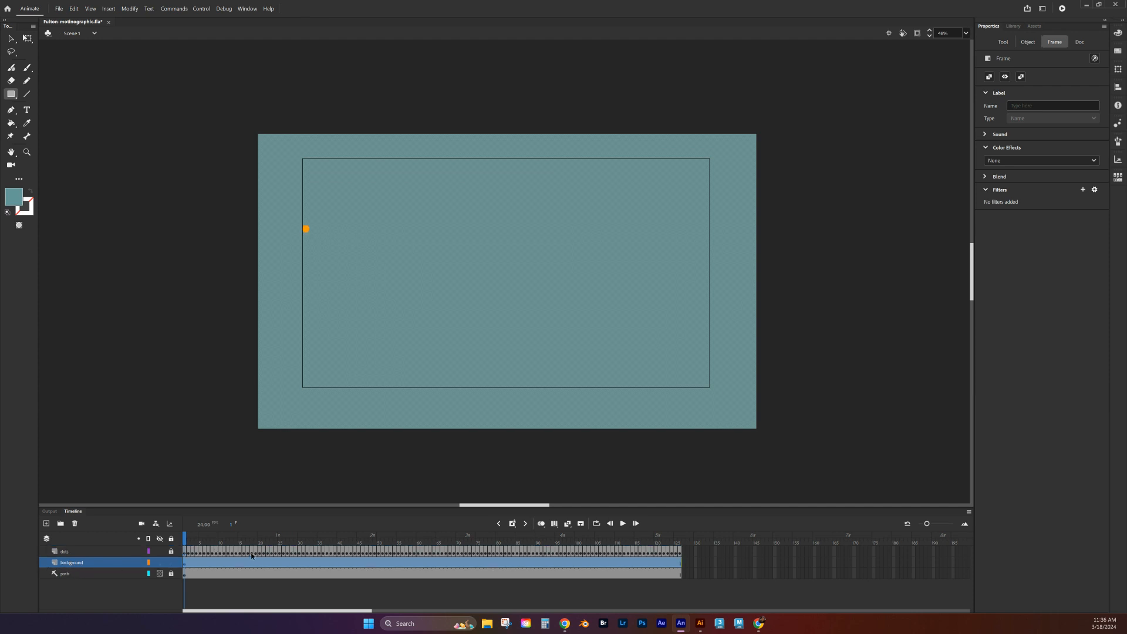
Step: Lock the background layer and hide the path layer
{"action": "left_click_drag", "start_coordinate": [189, 533], "coordinate": [168, 524]}
{"action": "left_click", "coordinate": [171, 563]}
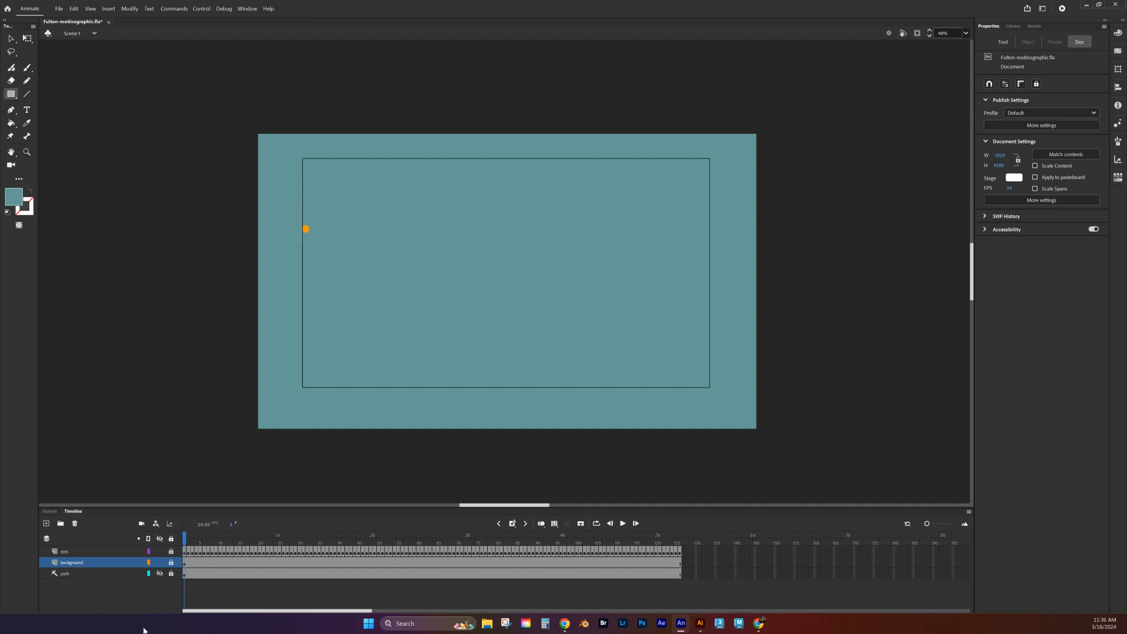
{"action": "left_click_drag", "start_coordinate": [184, 539], "coordinate": [143, 535]}
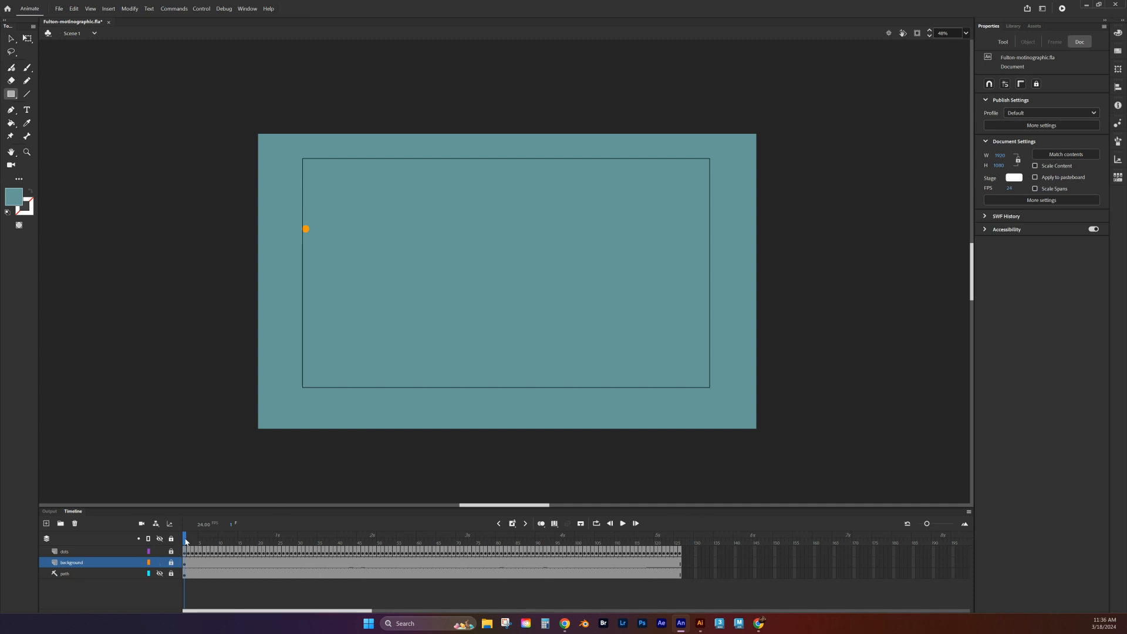
{"action": "left_click_drag", "start_coordinate": [0, 4], "coordinate": [0, 0]}
Step: Extend the dots, background and path layers to about frame 173 by inserting frames after the animation's end
{"action": "left_click_drag", "start_coordinate": [184, 539], "coordinate": [757, 560]}
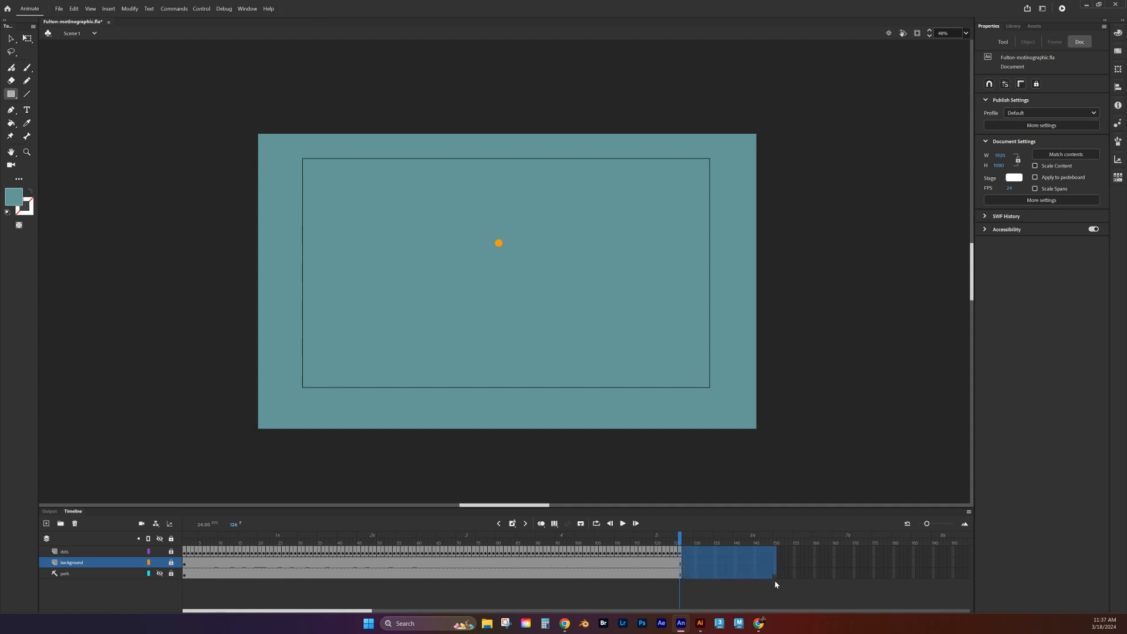
{"action": "left_click_drag", "start_coordinate": [826, 585], "coordinate": [866, 595]}
{"action": "right_click", "coordinate": [796, 567]}
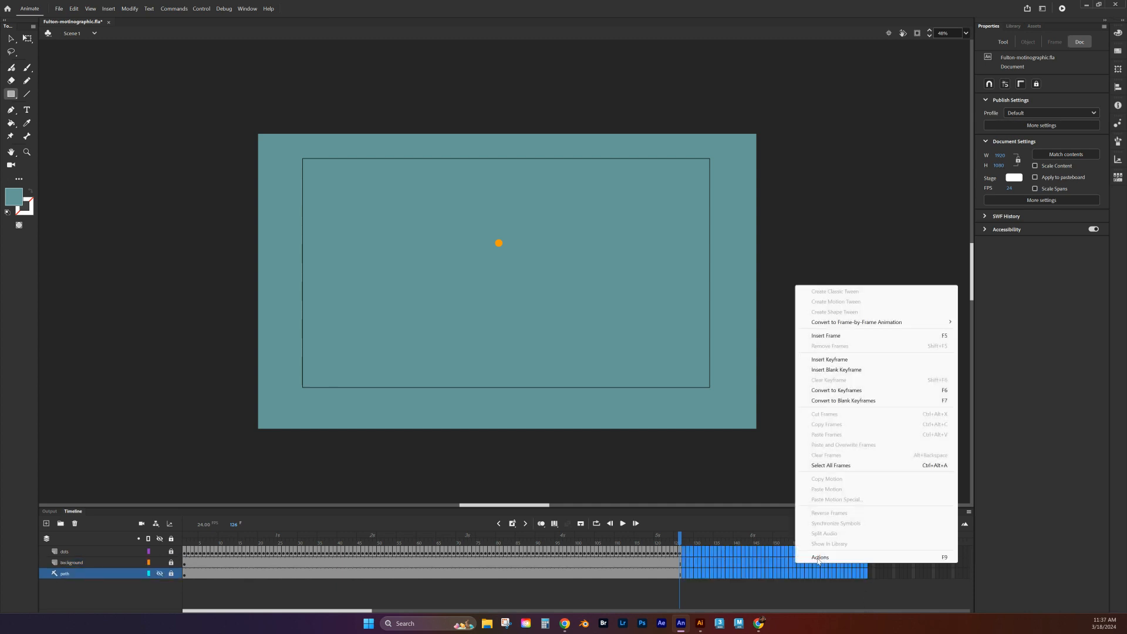
{"action": "left_click", "coordinate": [853, 339]}
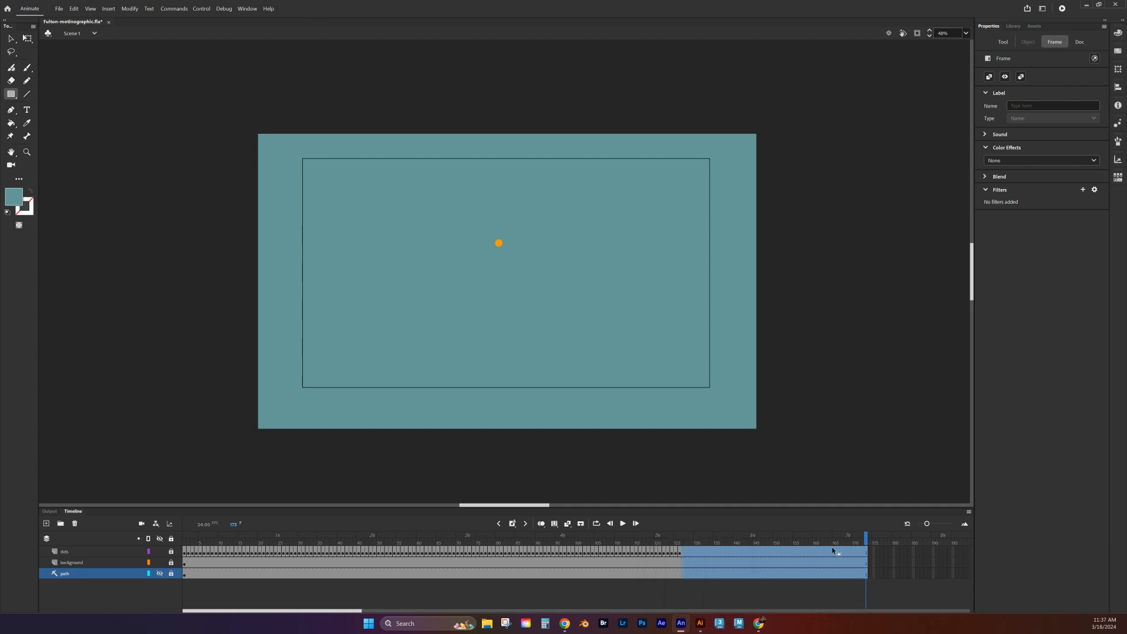
Step: Unlock the dots layer, insert a blank keyframe at frame 127, and check the dot animation around it
{"action": "left_click_drag", "start_coordinate": [866, 539], "coordinate": [685, 538]}
{"action": "left_click", "coordinate": [682, 553]}
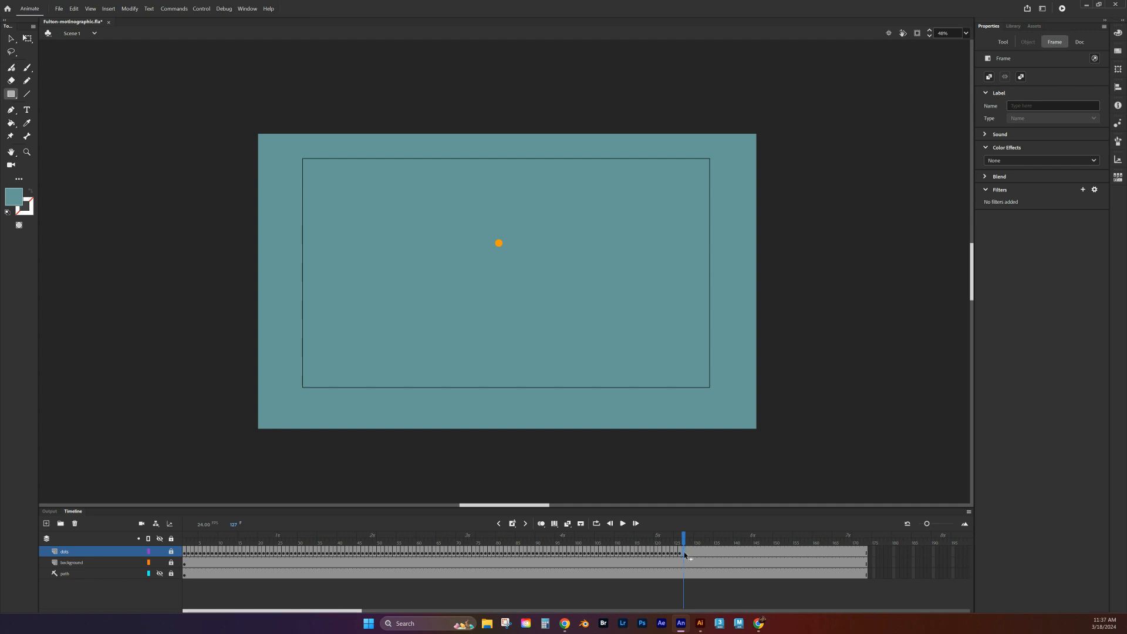
{"action": "left_click", "coordinate": [680, 554]}
{"action": "left_click", "coordinate": [684, 554]}
{"action": "right_click", "coordinate": [683, 554]}
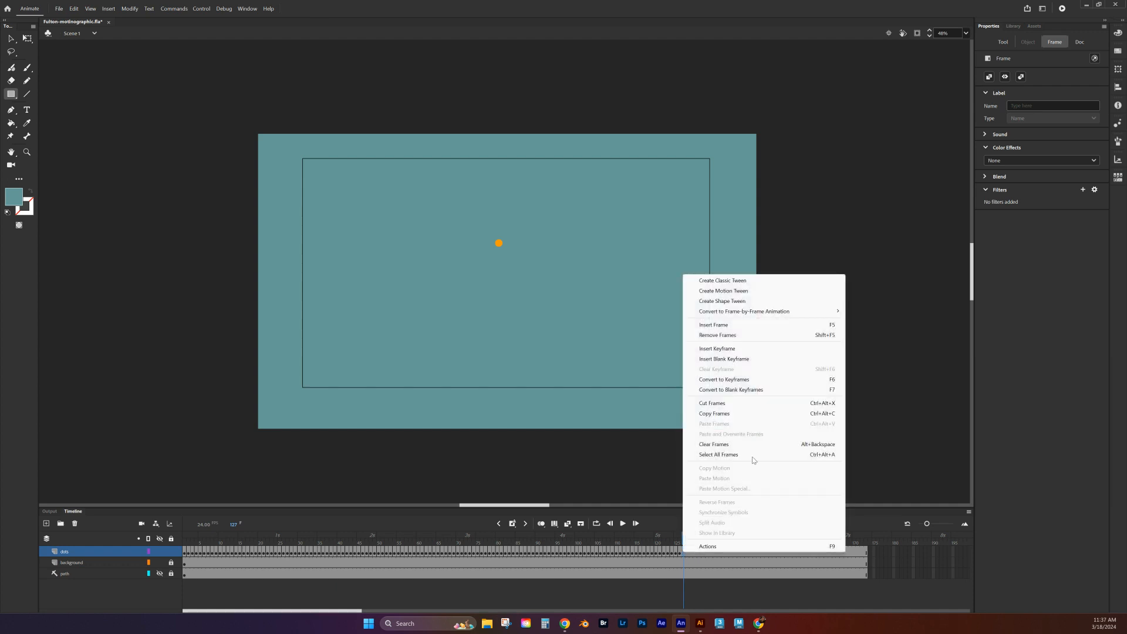
{"action": "left_click", "coordinate": [741, 360]}
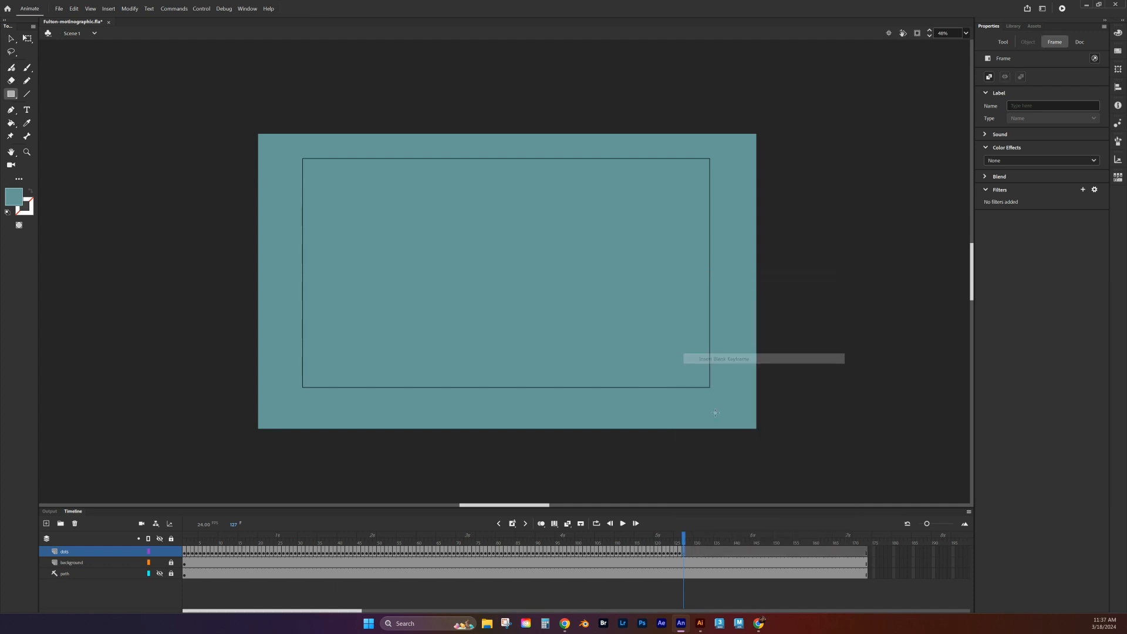
{"action": "left_click", "coordinate": [665, 539]}
{"action": "mouse_move", "coordinate": [666, 539]}
{"action": "left_mouse_down"}
{"action": "mouse_move", "coordinate": [701, 539]}
{"action": "mouse_move", "coordinate": [590, 541]}
{"action": "mouse_move", "coordinate": [825, 540]}
{"action": "mouse_move", "coordinate": [863, 552]}
{"action": "mouse_move", "coordinate": [679, 549]}
{"action": "mouse_move", "coordinate": [846, 552]}
{"action": "mouse_move", "coordinate": [684, 549]}
{"action": "mouse_move", "coordinate": [863, 568]}
{"action": "mouse_move", "coordinate": [683, 552]}
{"action": "left_mouse_up"}
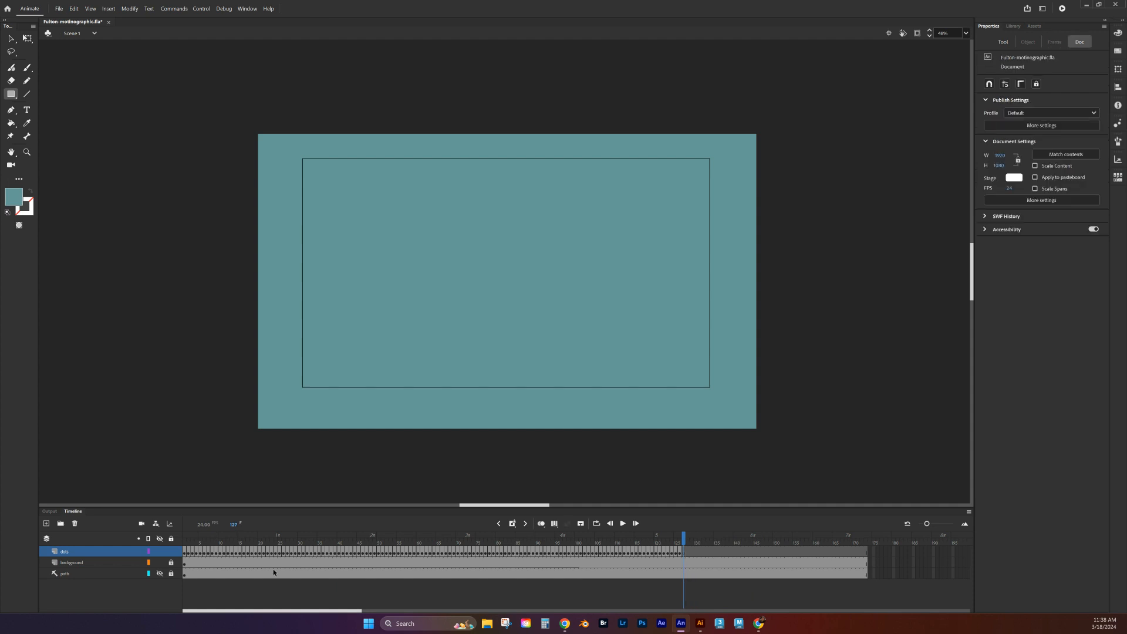
{"action": "left_click", "coordinate": [184, 553]}
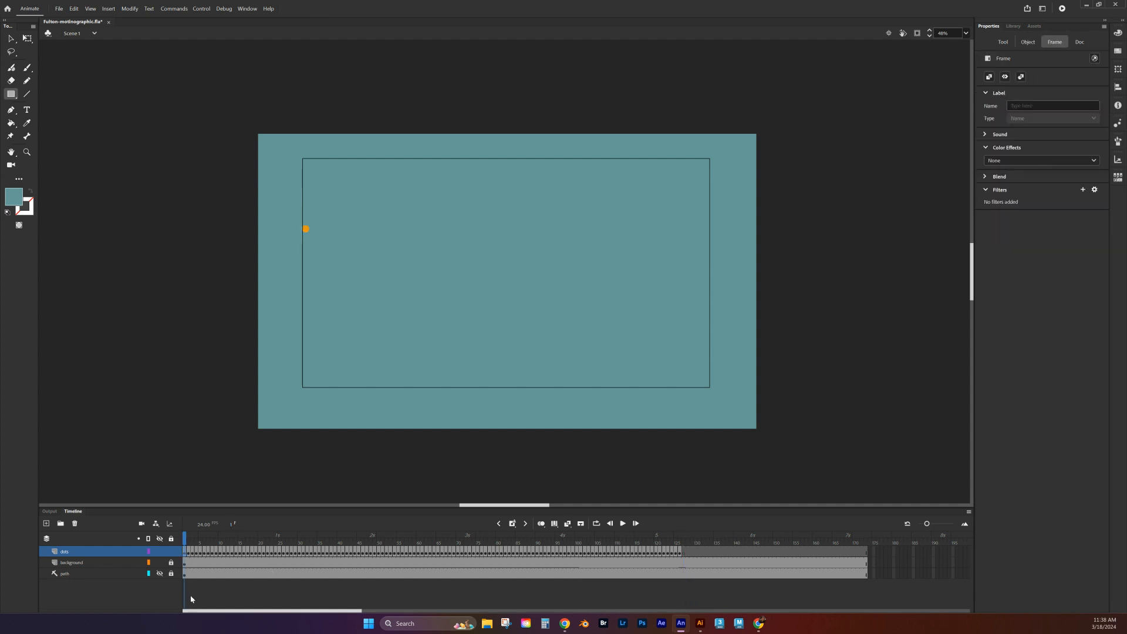
Step: Import Artboard 1 of the Illustrator file "only shark animation logo" to the stage at frame 127, keeping all layers and original positions
{"action": "left_click", "coordinate": [683, 553]}
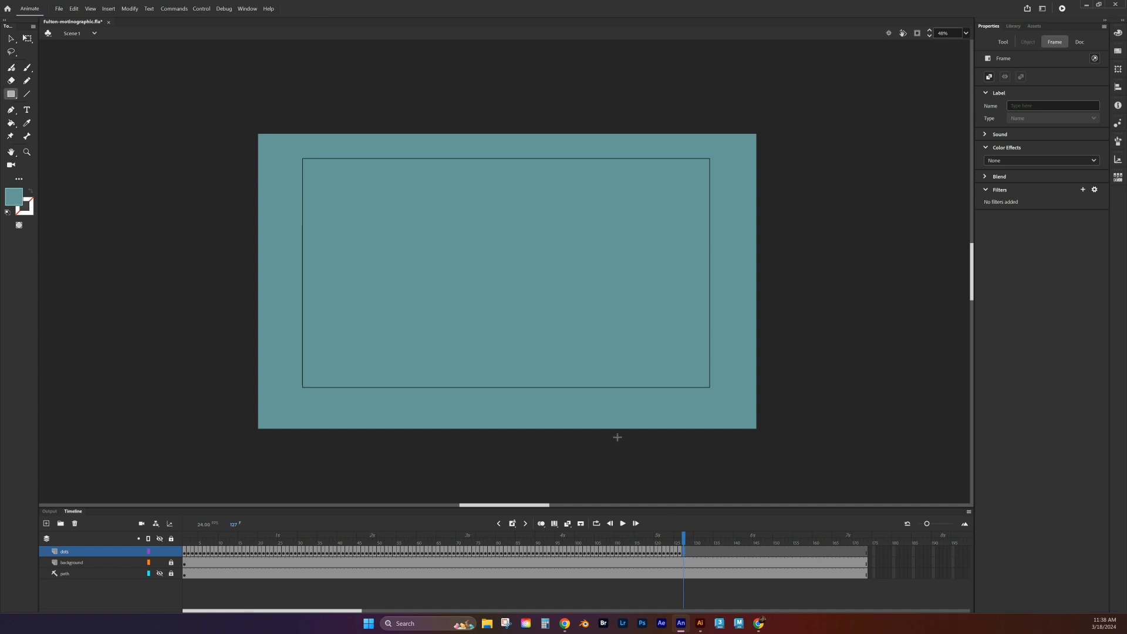
{"action": "left_click", "coordinate": [60, 8]}
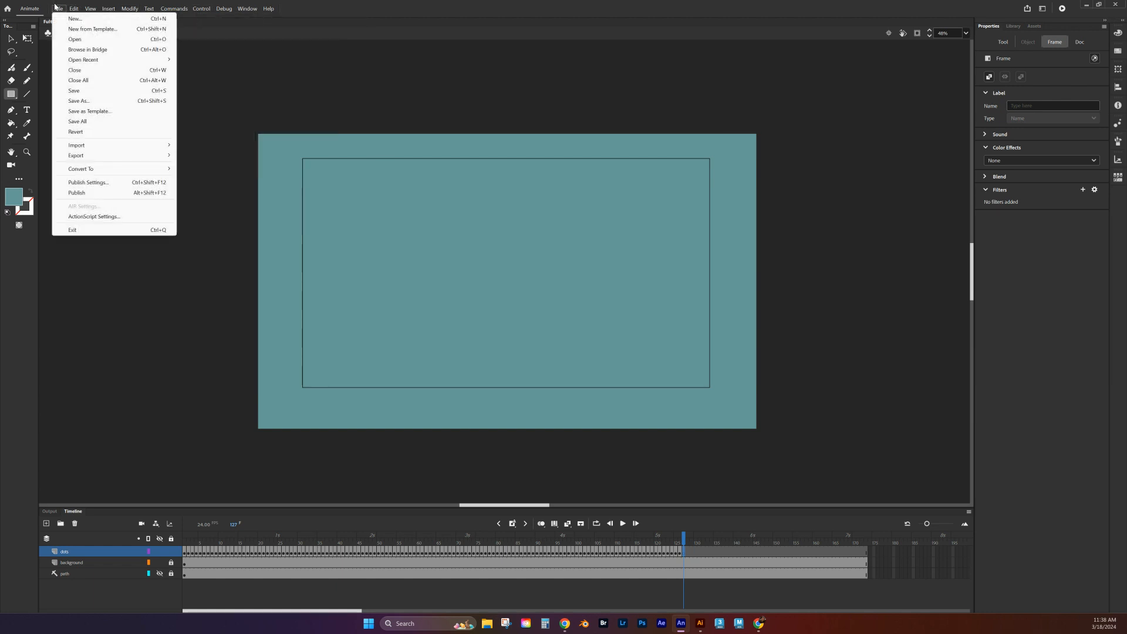
{"action": "mouse_move", "coordinate": [84, 148]}
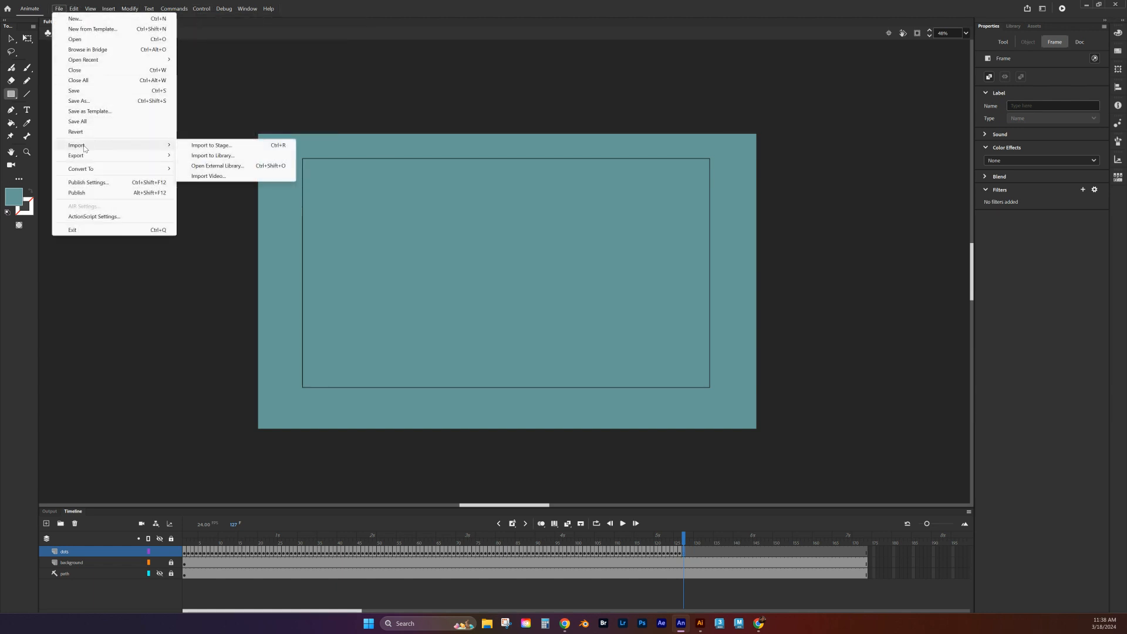
{"action": "left_click", "coordinate": [227, 148]}
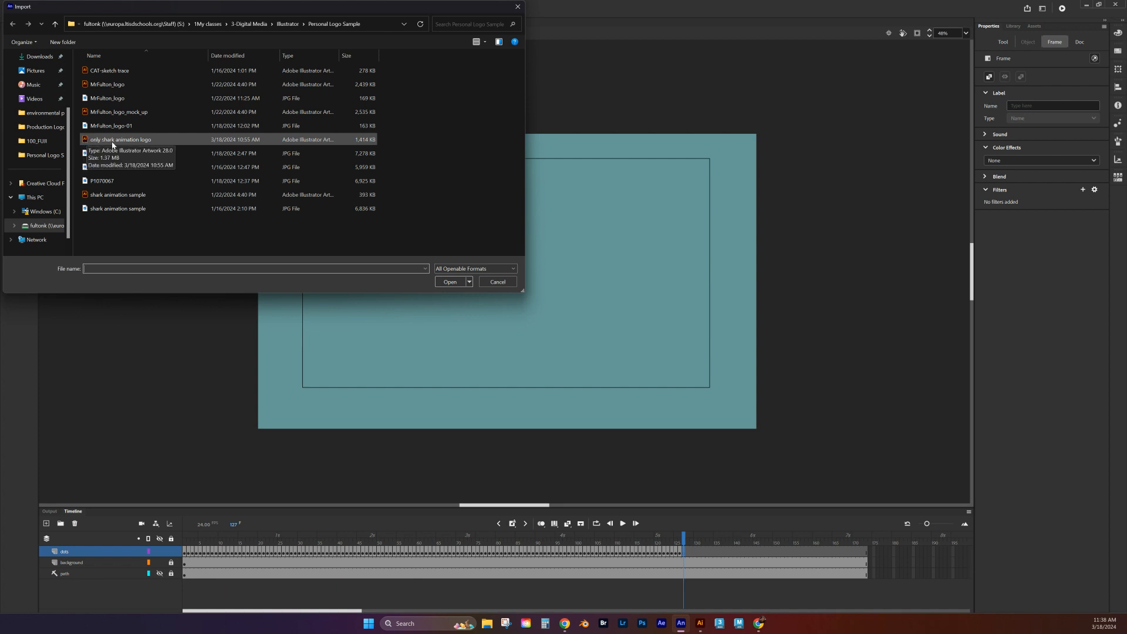
{"action": "left_click", "coordinate": [150, 141]}
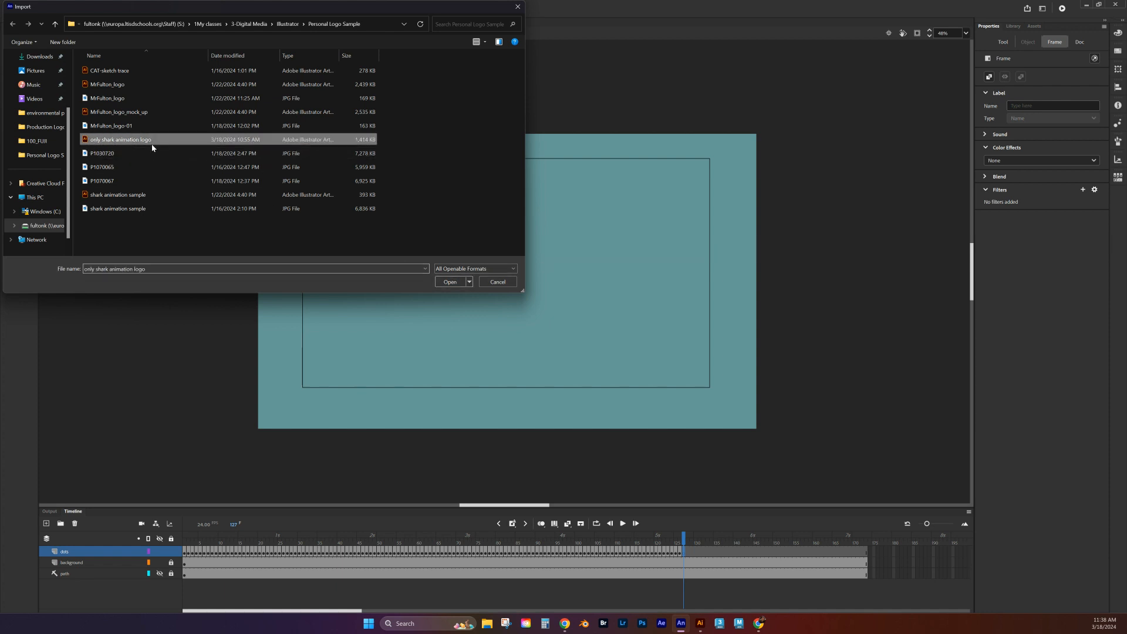
{"action": "left_click", "coordinate": [450, 282]}
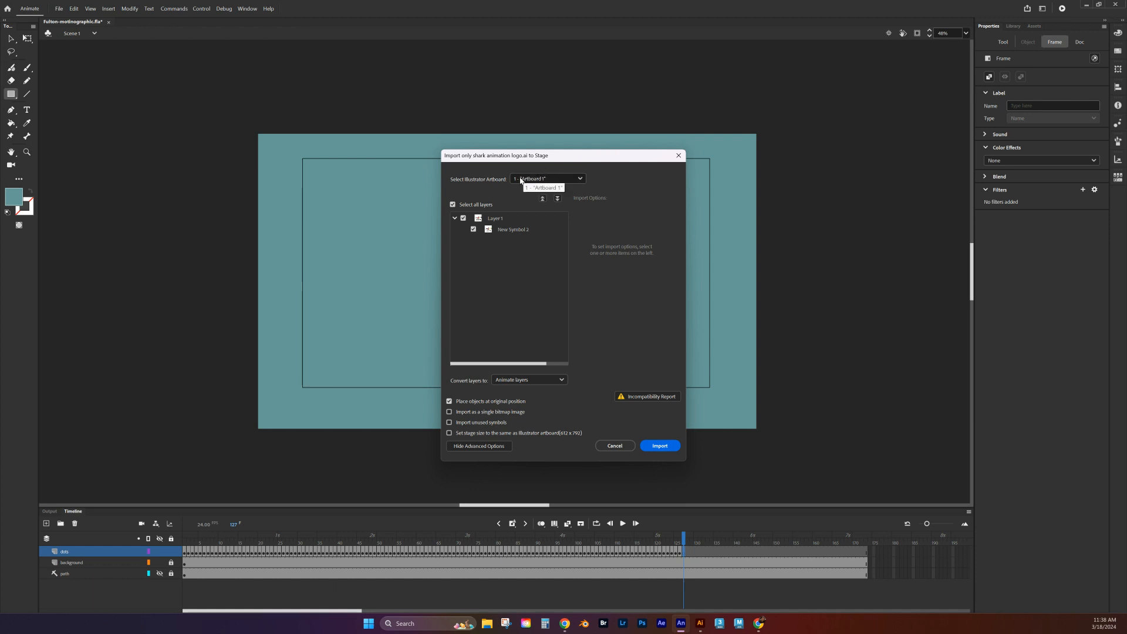
{"action": "left_click", "coordinate": [535, 181]}
{"action": "left_click", "coordinate": [536, 180]}
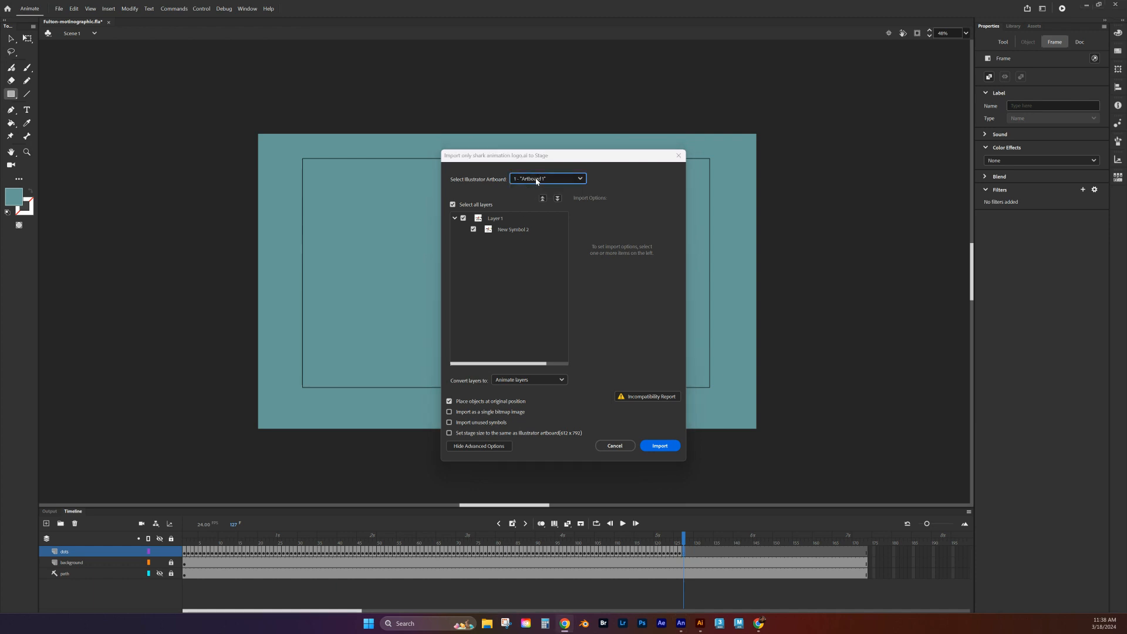
{"action": "left_click", "coordinate": [579, 180]}
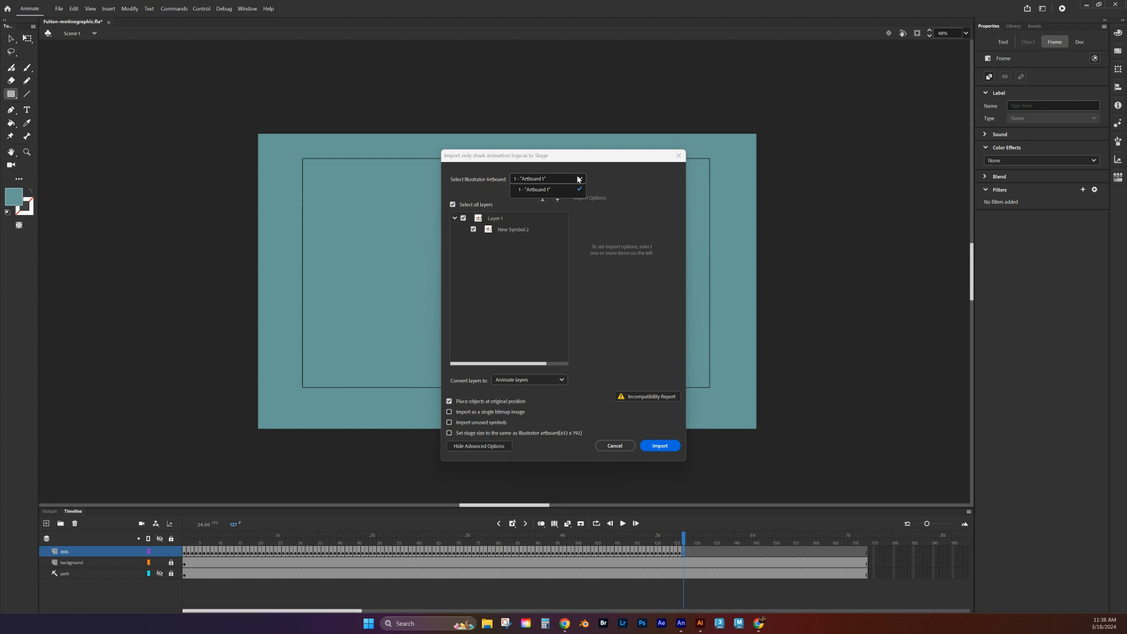
{"action": "left_click", "coordinate": [569, 181]}
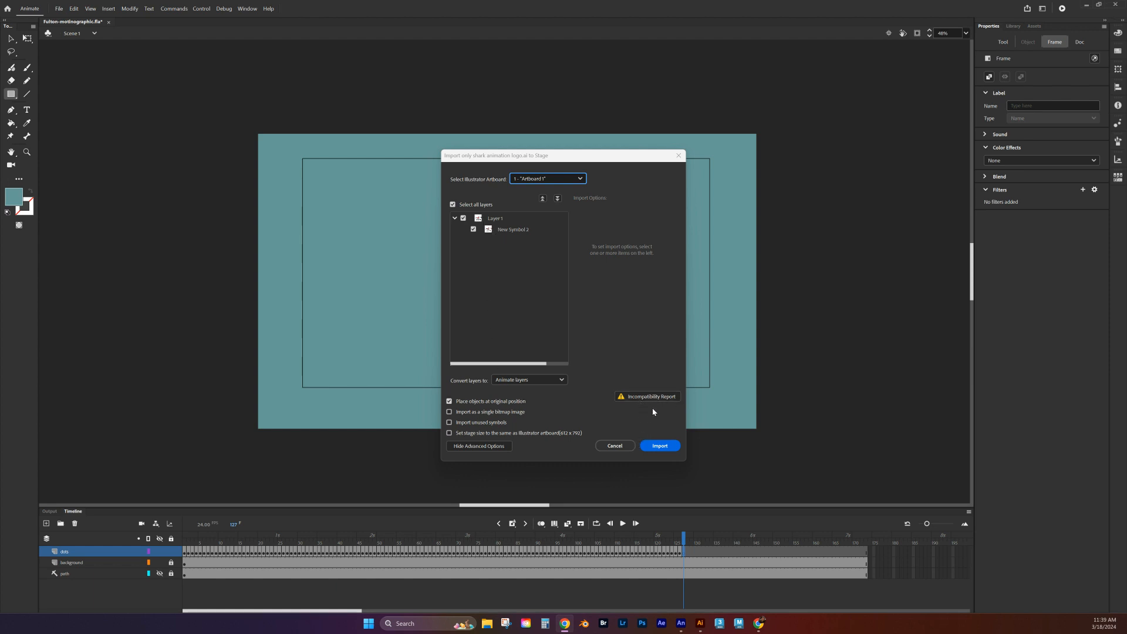
{"action": "left_click", "coordinate": [657, 446]}
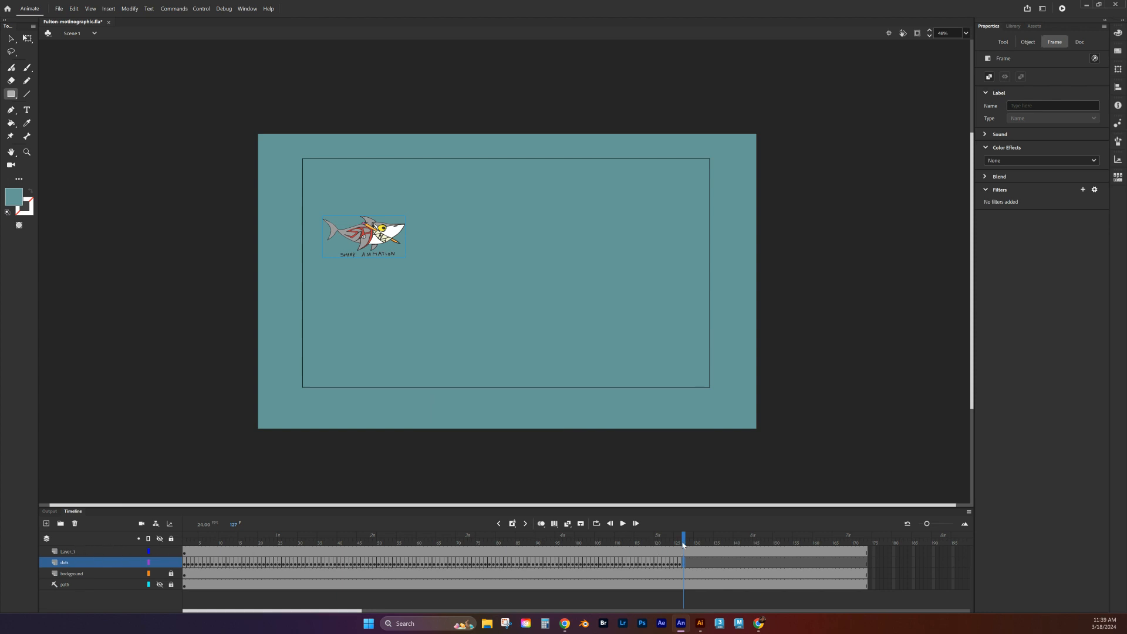
Step: Add a keyframe at frame 126 of Layer_1 and move the shark logo there over the dot's end position
{"action": "left_click_drag", "start_coordinate": [684, 540], "coordinate": [188, 522]}
{"action": "left_click", "coordinate": [185, 551]}
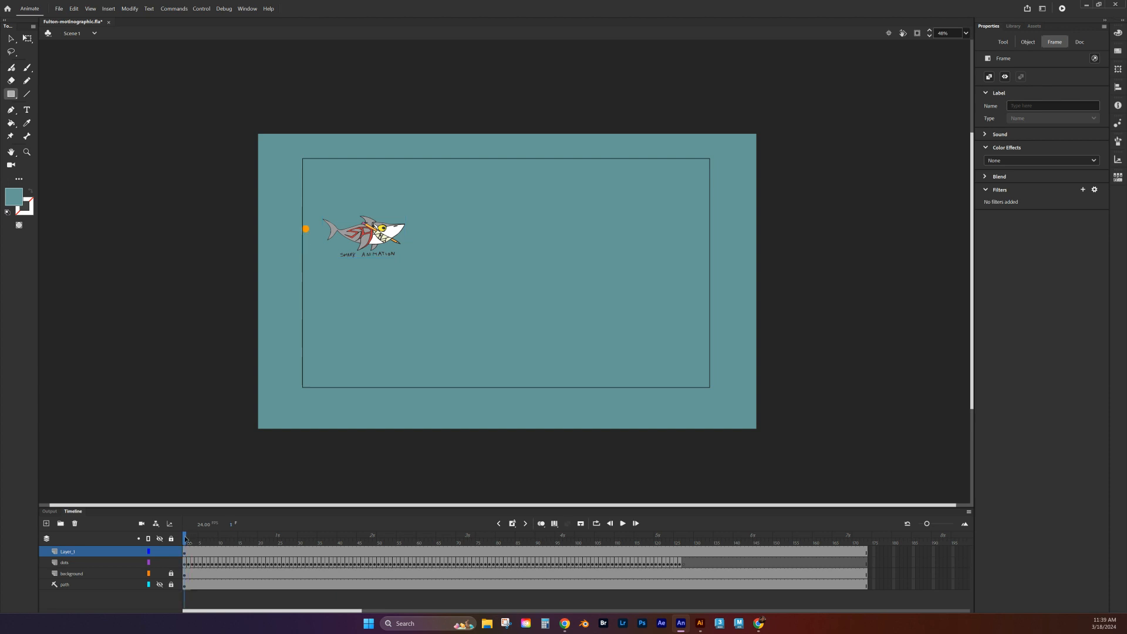
{"action": "left_click", "coordinate": [185, 539]}
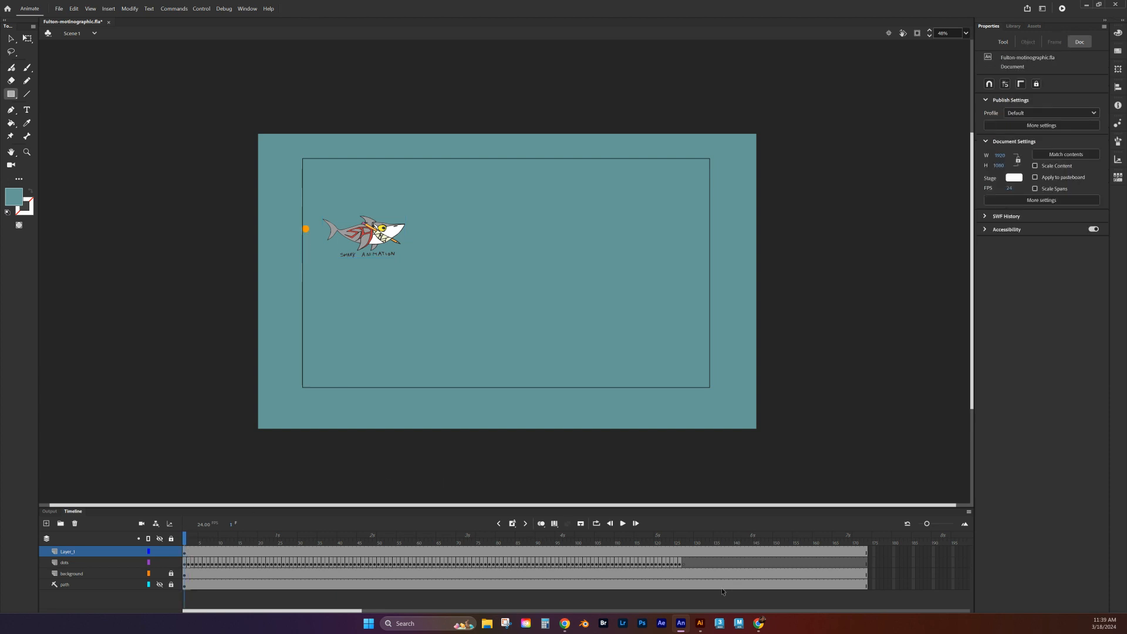
{"action": "left_click", "coordinate": [681, 555]}
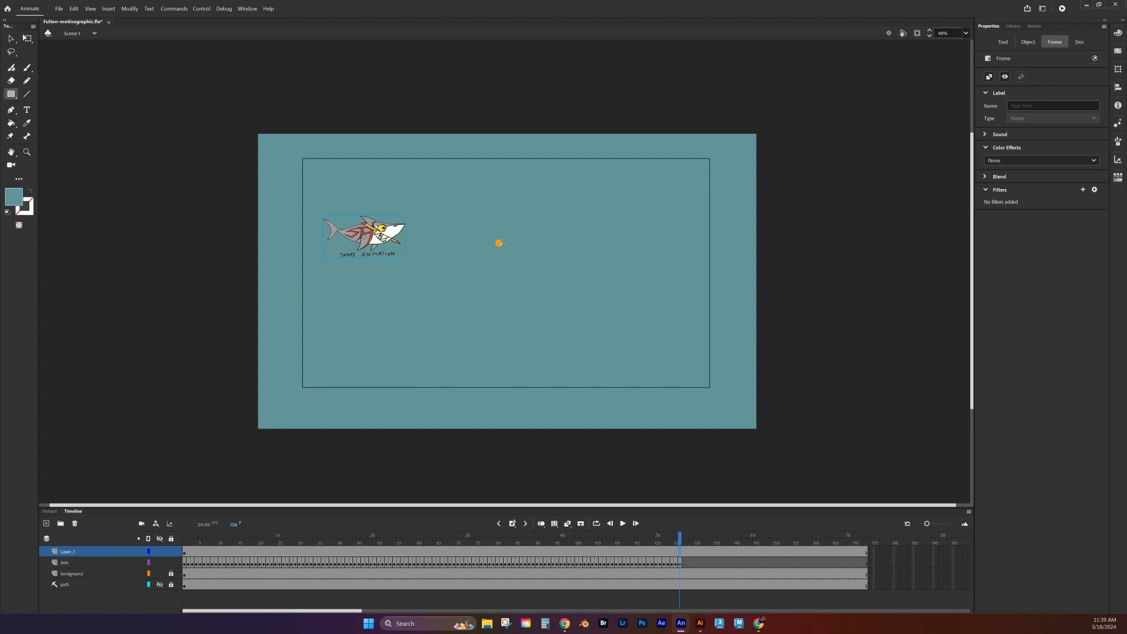
{"action": "left_click", "coordinate": [10, 38]}
{"action": "left_click_drag", "start_coordinate": [383, 248], "coordinate": [506, 248]}
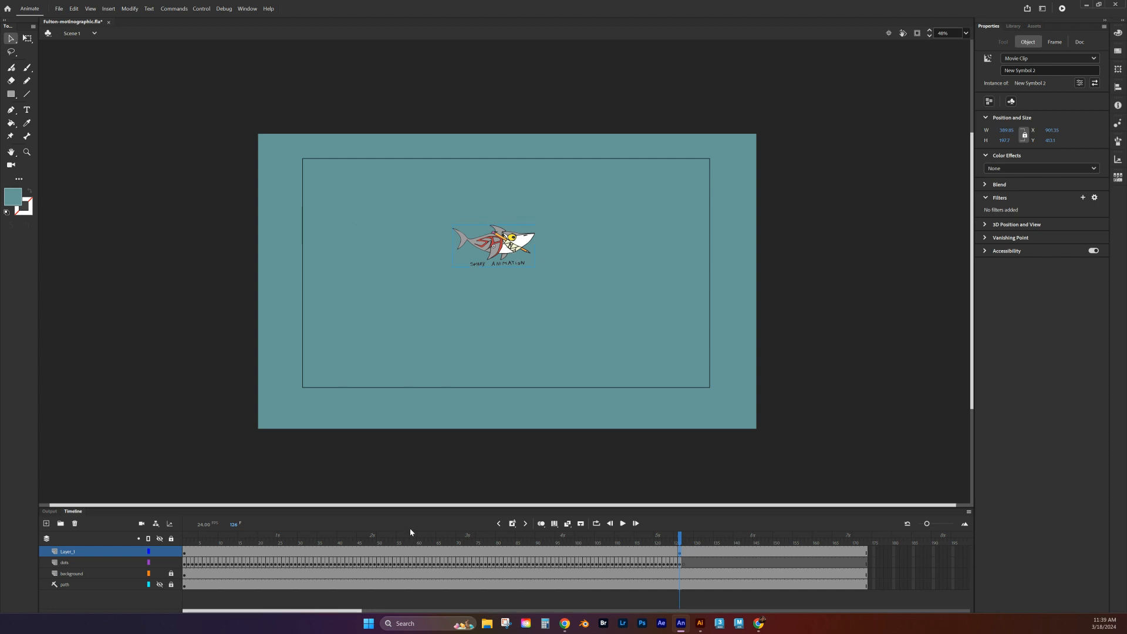
{"action": "mouse_move", "coordinate": [683, 536]}
{"action": "left_mouse_down"}
{"action": "mouse_move", "coordinate": [503, 531]}
{"action": "mouse_move", "coordinate": [703, 536]}
{"action": "mouse_move", "coordinate": [680, 537]}
{"action": "left_mouse_up"}
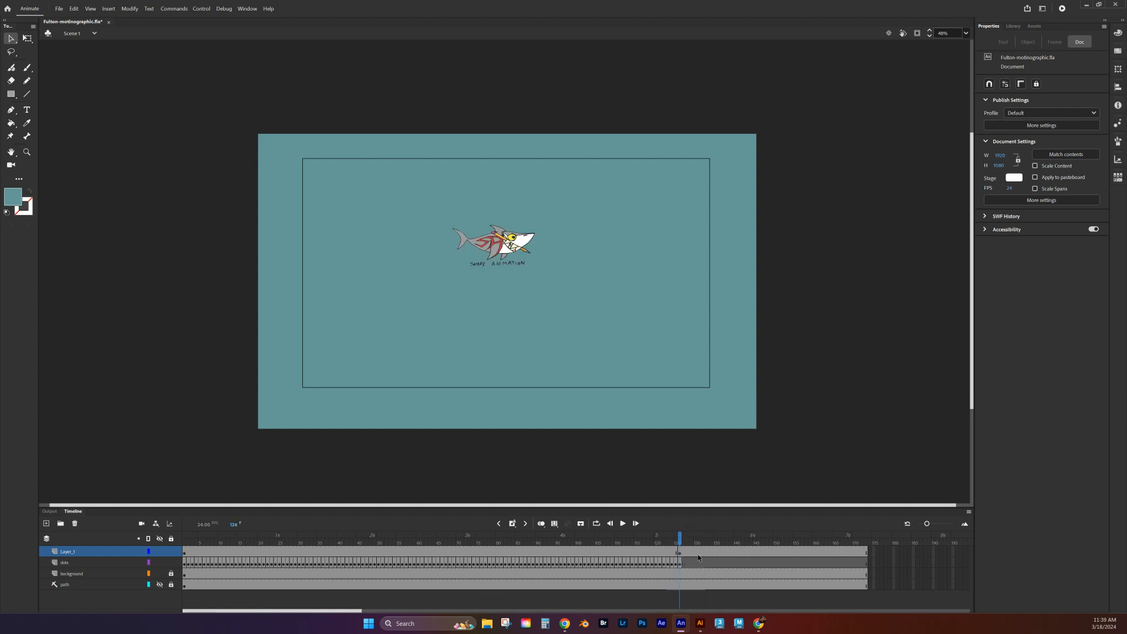
{"action": "mouse_move", "coordinate": [680, 543]}
{"action": "left_mouse_down"}
{"action": "mouse_move", "coordinate": [660, 537]}
{"action": "mouse_move", "coordinate": [680, 537]}
{"action": "left_mouse_up"}
Step: Clear the original keyframe at frame 1 of Layer_1
{"action": "left_click", "coordinate": [185, 553]}
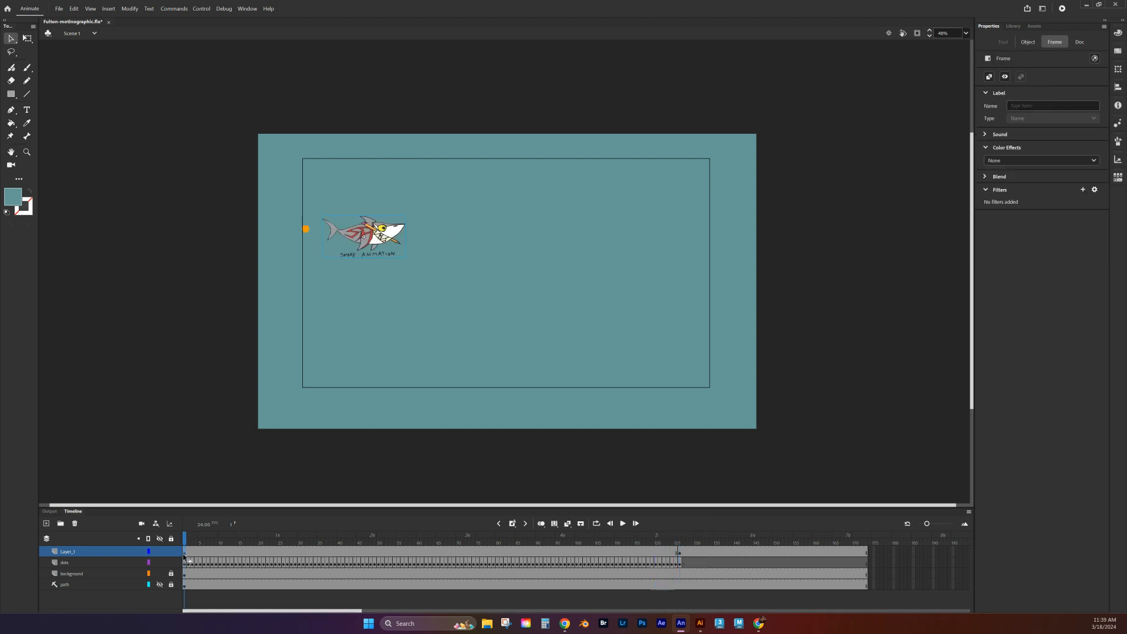
{"action": "right_click", "coordinate": [185, 556]}
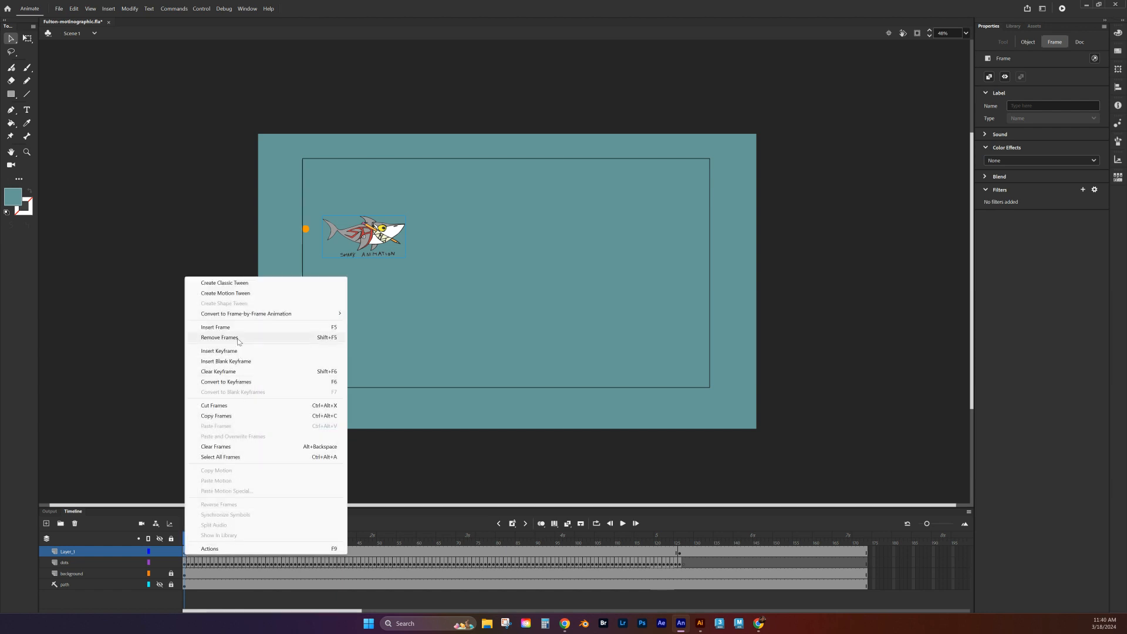
{"action": "left_click", "coordinate": [229, 373]}
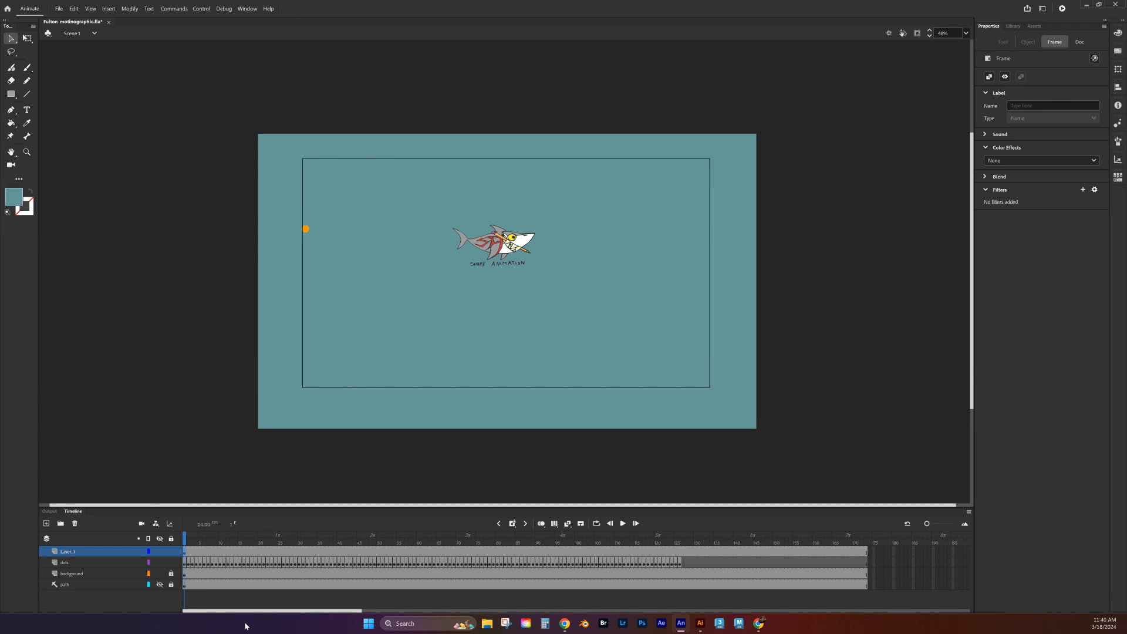
Step: Move Layer_1's starting keyframe from frame 1 to frame 126 so the logo begins when the dot stops
{"action": "left_click", "coordinate": [186, 553]}
{"action": "right_click", "coordinate": [186, 555]}
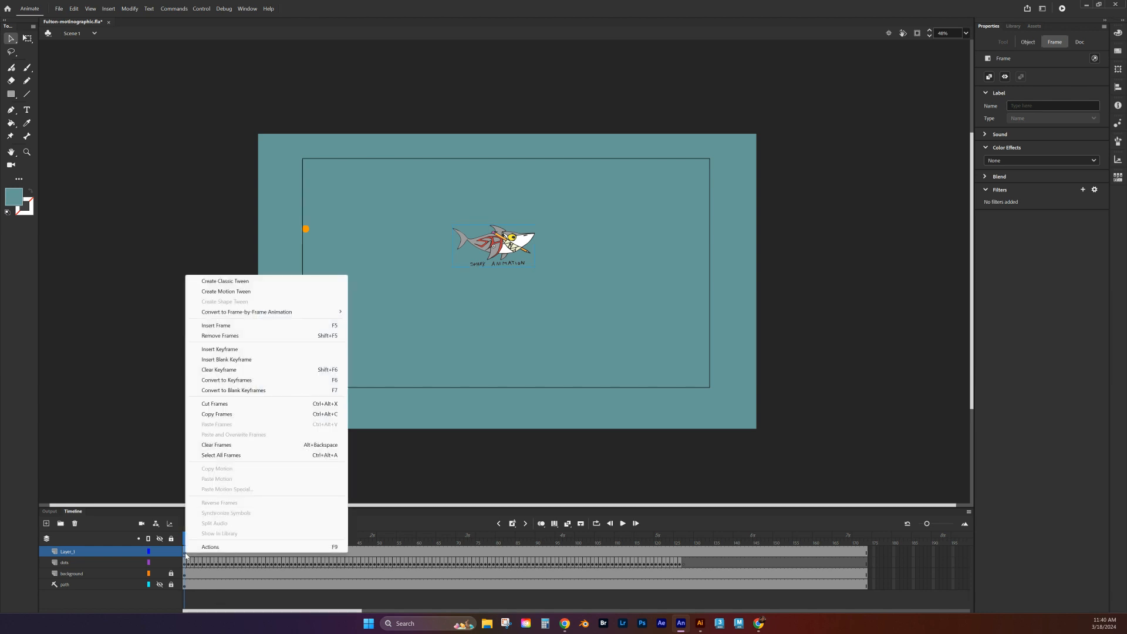
{"action": "left_click", "coordinate": [433, 565]}
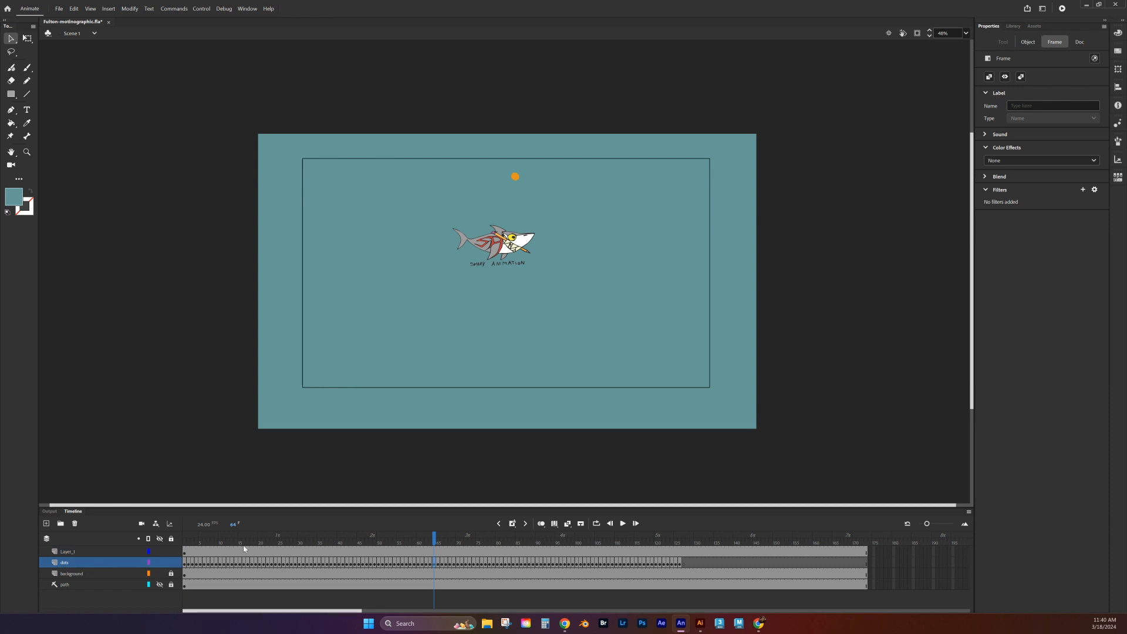
{"action": "left_click", "coordinate": [184, 552]}
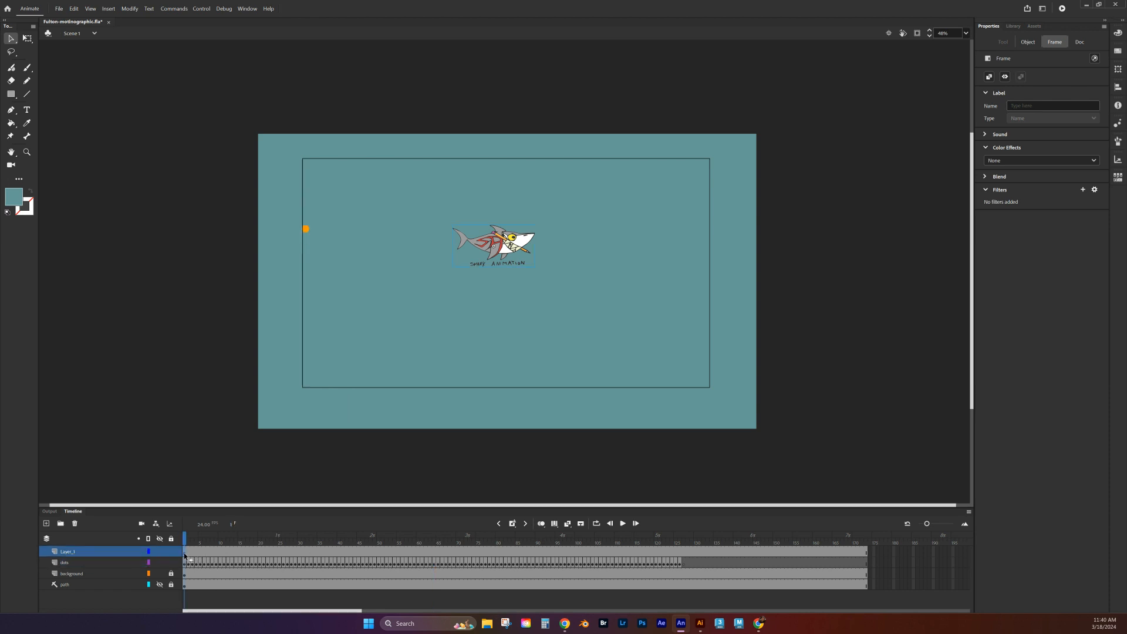
{"action": "left_click_drag", "start_coordinate": [184, 553], "coordinate": [681, 553]}
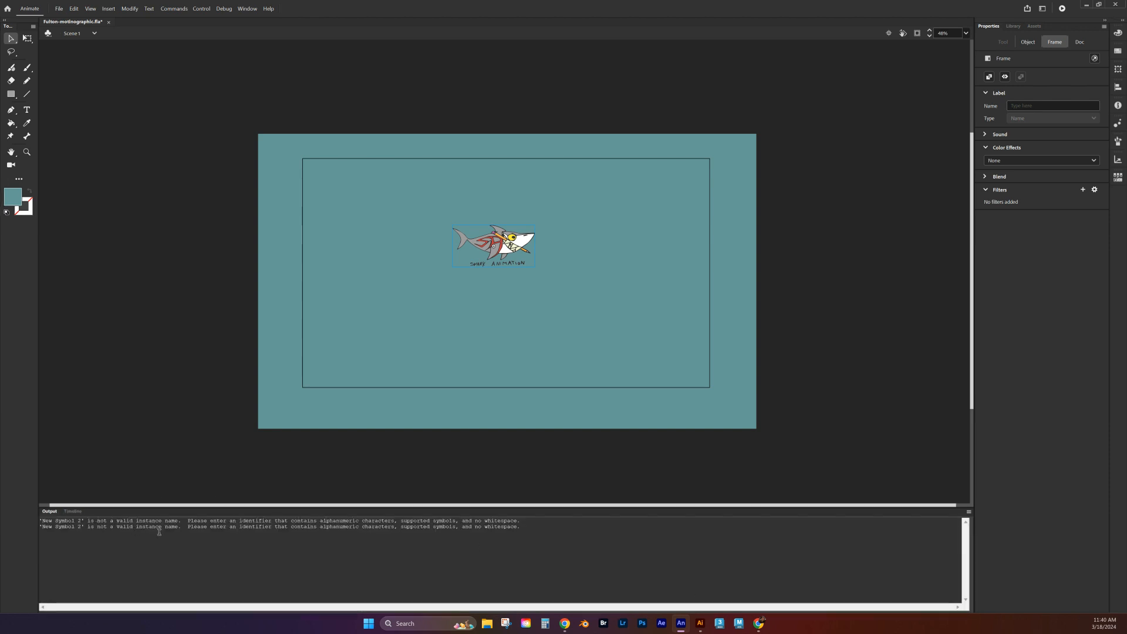
{"action": "left_click", "coordinate": [72, 512]}
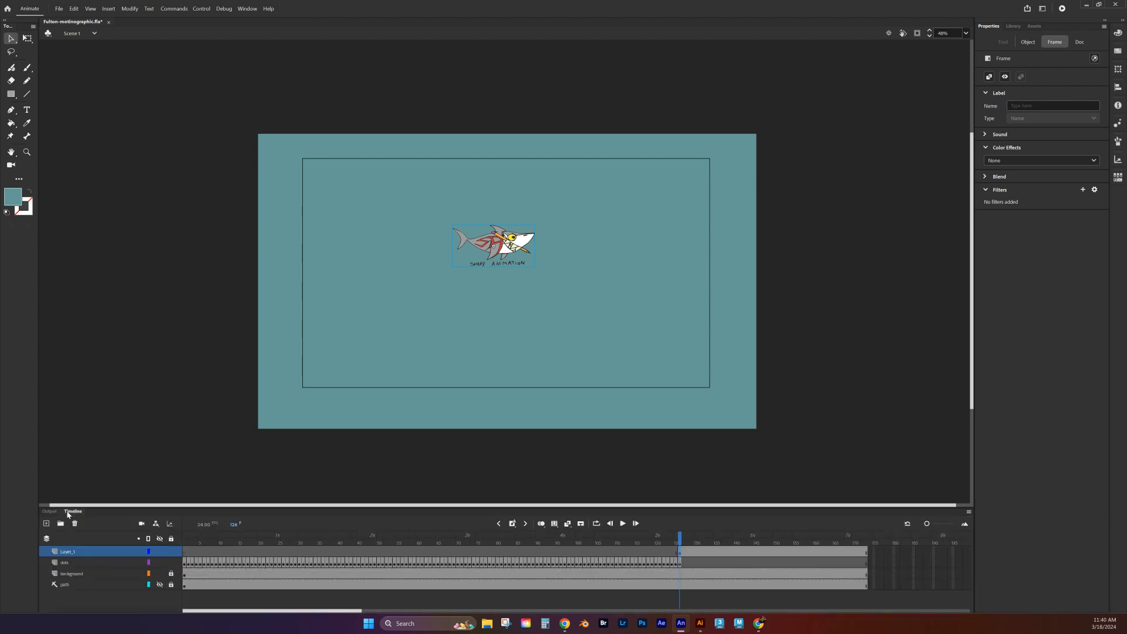
Step: Change the shark logo instance's behavior to Graphic and name the instance logo
{"action": "left_click", "coordinate": [1025, 46]}
{"action": "left_click", "coordinate": [1030, 59]}
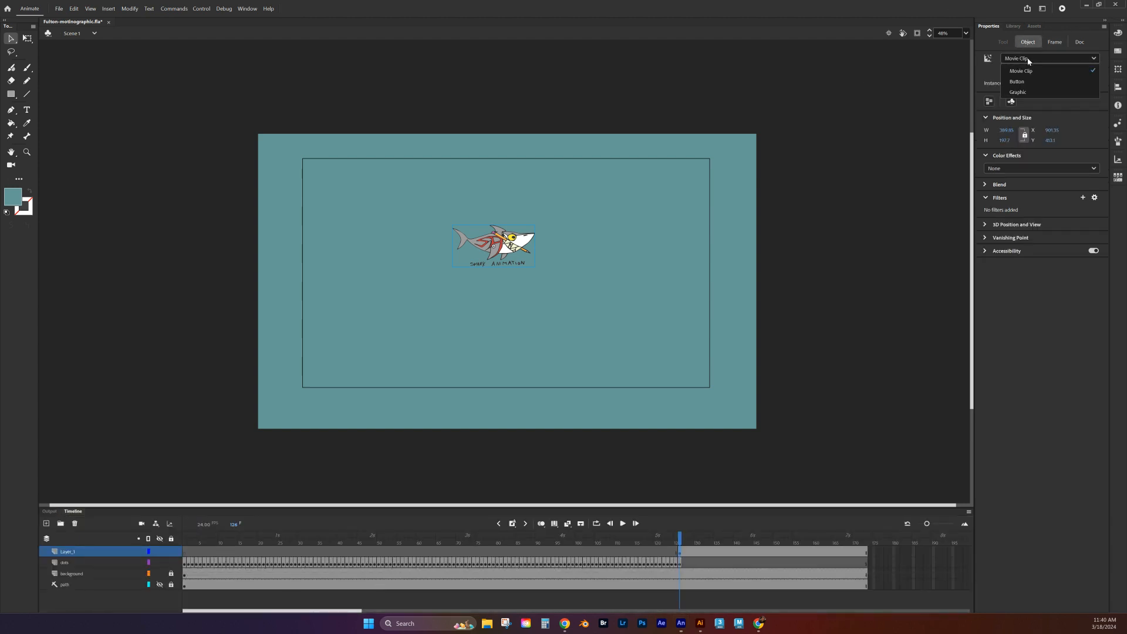
{"action": "left_click", "coordinate": [1029, 92]}
{"action": "left_click", "coordinate": [1033, 70]}
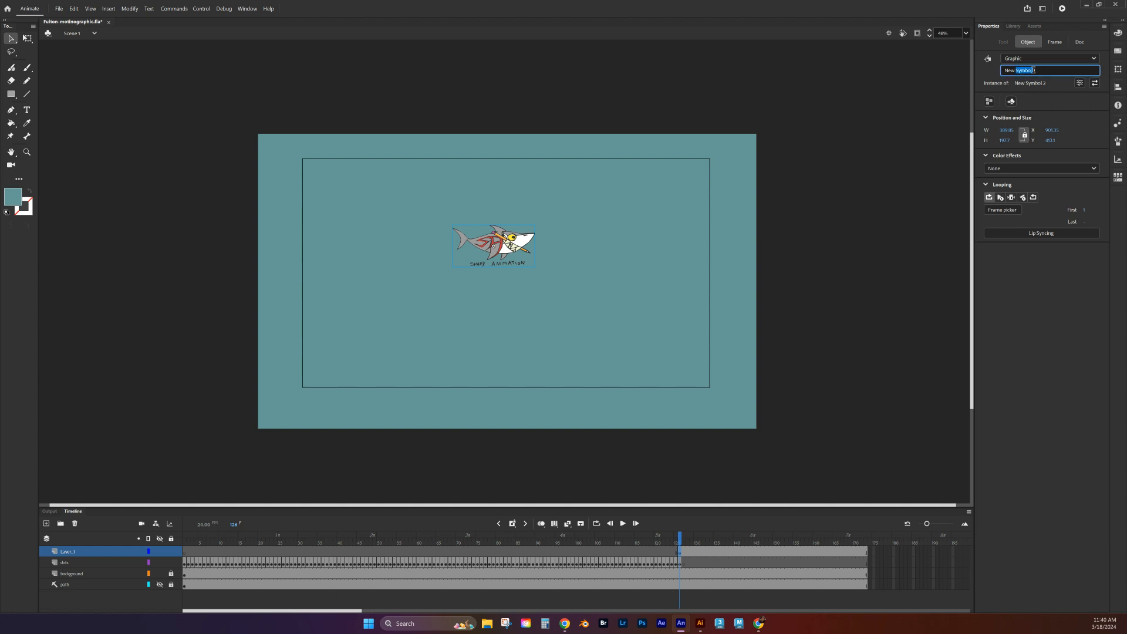
{"action": "type", "text": "logo"}
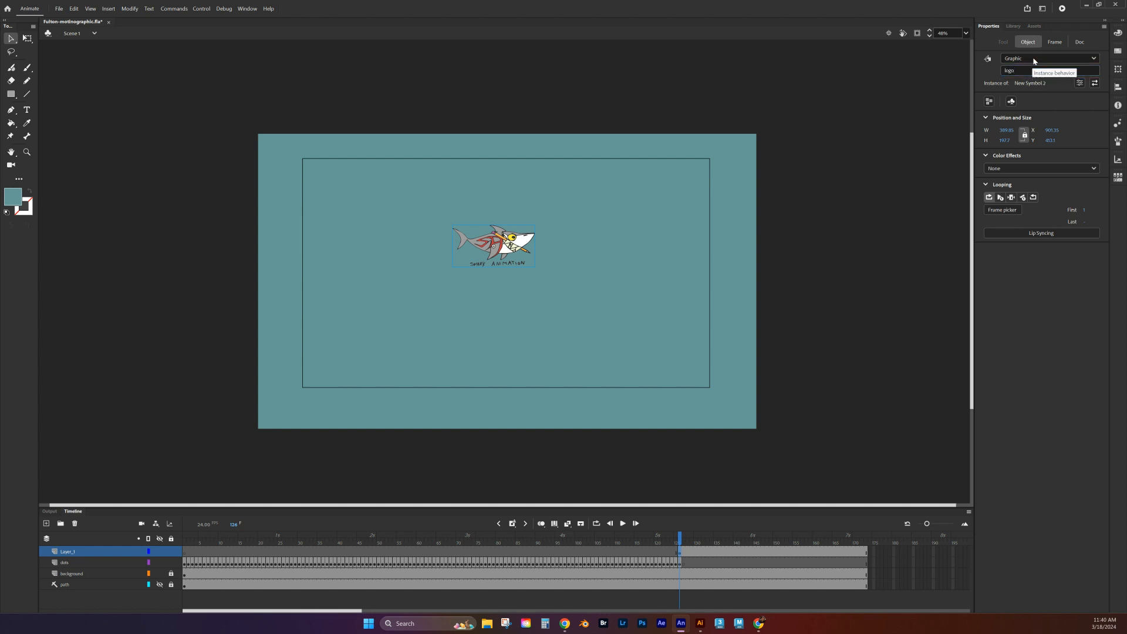
{"action": "key", "text": "Return"}
Step: Scale the shark logo at frame 126 down to about 132 px wide and place it at the dot's end position
{"action": "mouse_move", "coordinate": [681, 540]}
{"action": "left_mouse_down"}
{"action": "mouse_move", "coordinate": [589, 538]}
{"action": "mouse_move", "coordinate": [687, 532]}
{"action": "mouse_move", "coordinate": [574, 535]}
{"action": "mouse_move", "coordinate": [679, 538]}
{"action": "left_mouse_up"}
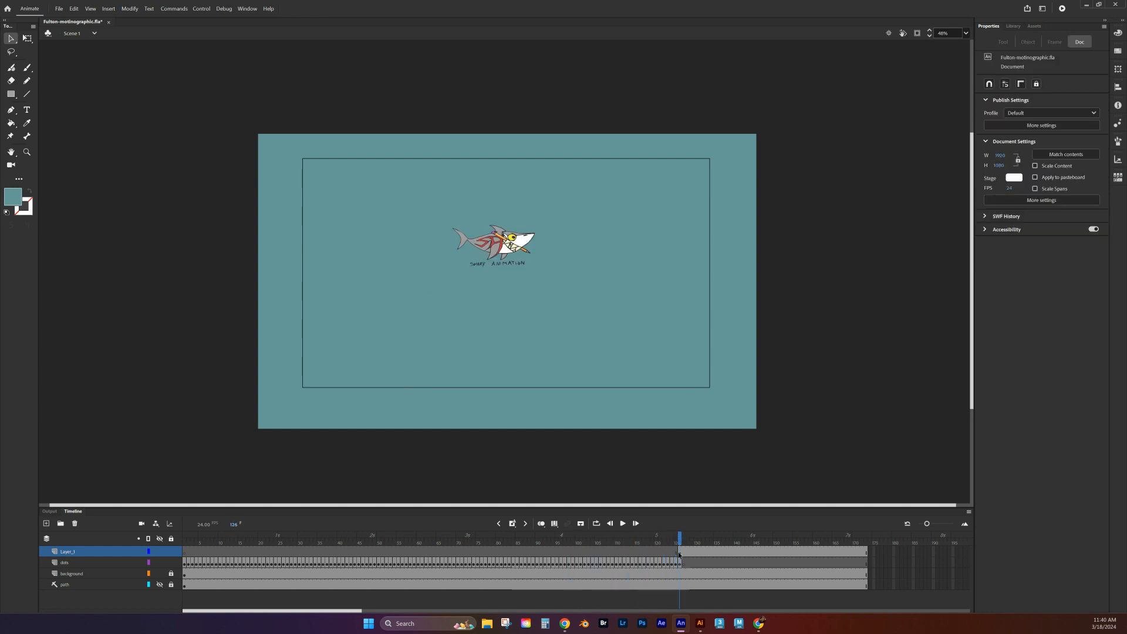
{"action": "left_click", "coordinate": [680, 553]}
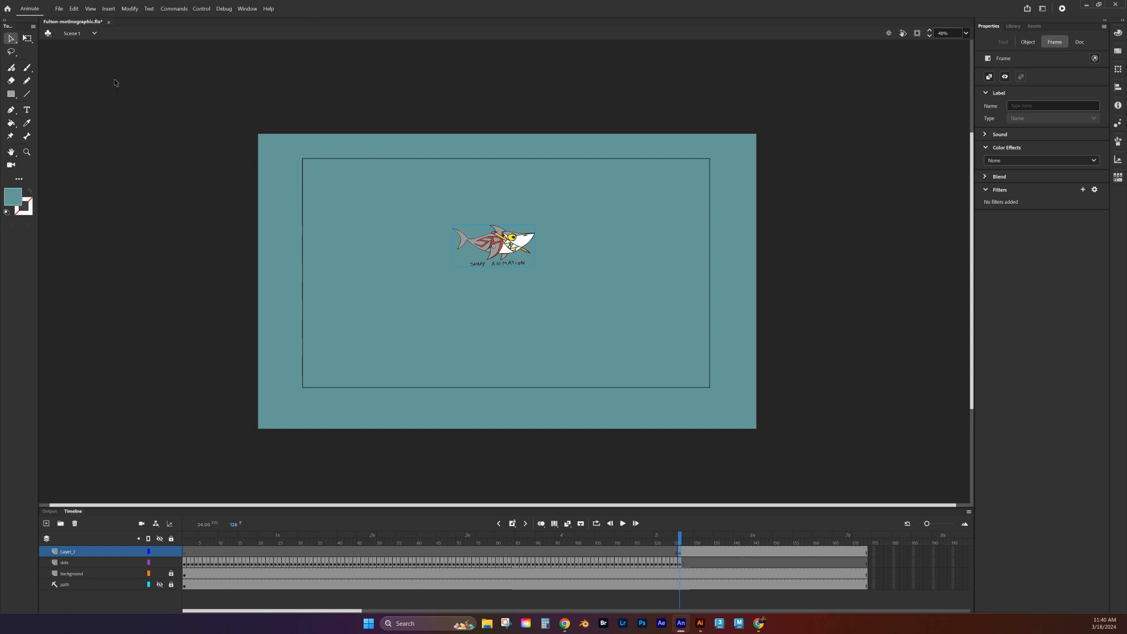
{"action": "key", "text": "q"}
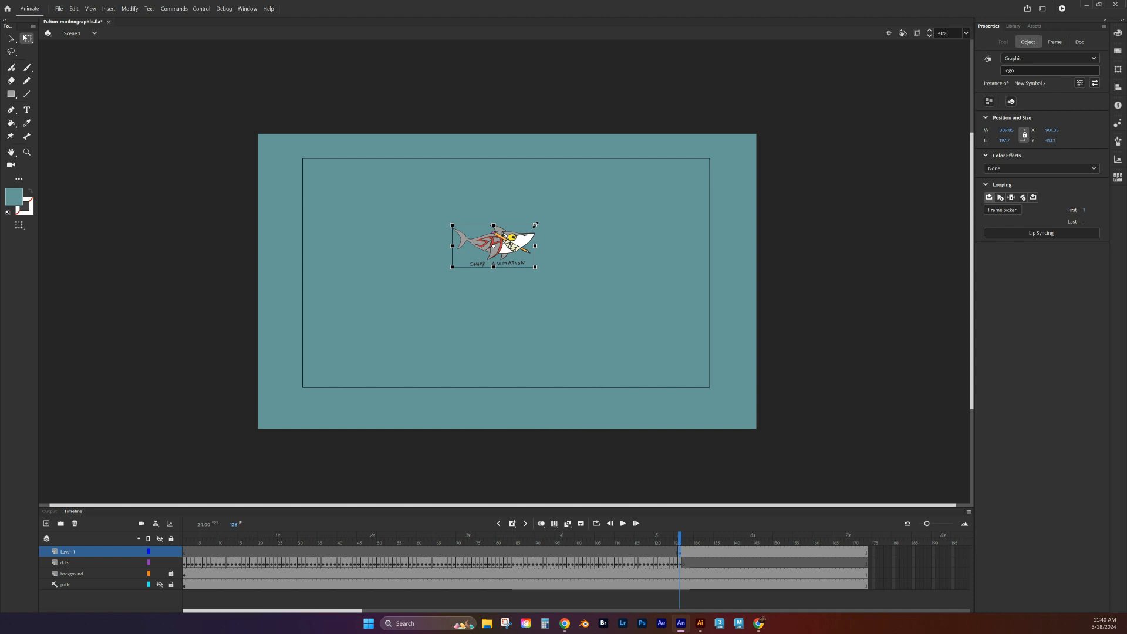
{"action": "left_click", "coordinate": [682, 552]}
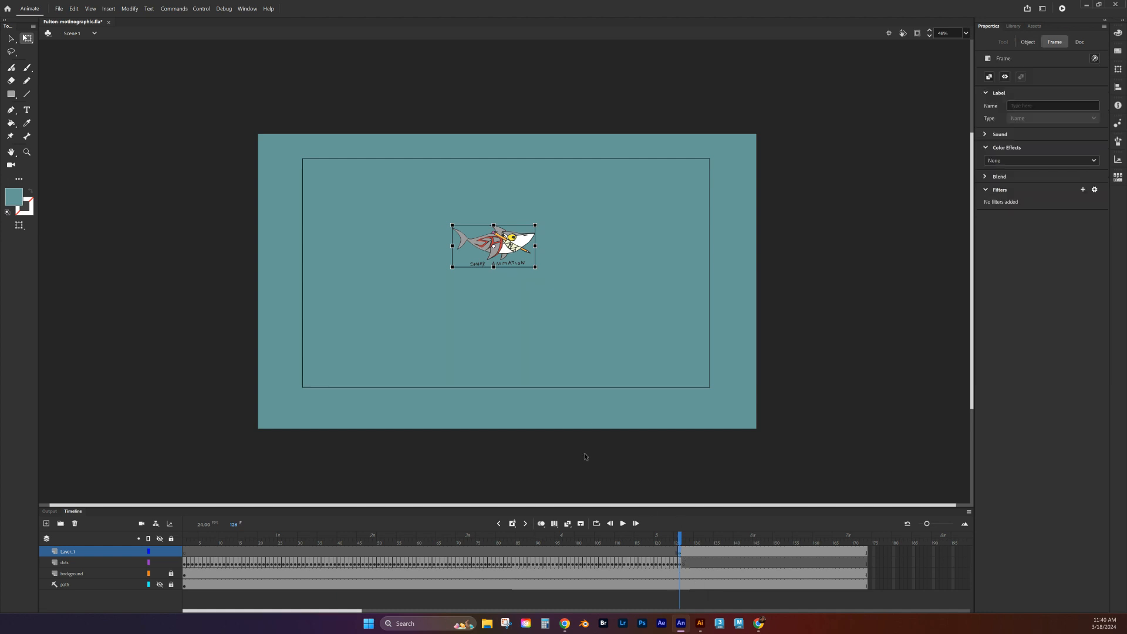
{"action": "key", "text": "ctrl+equal"}
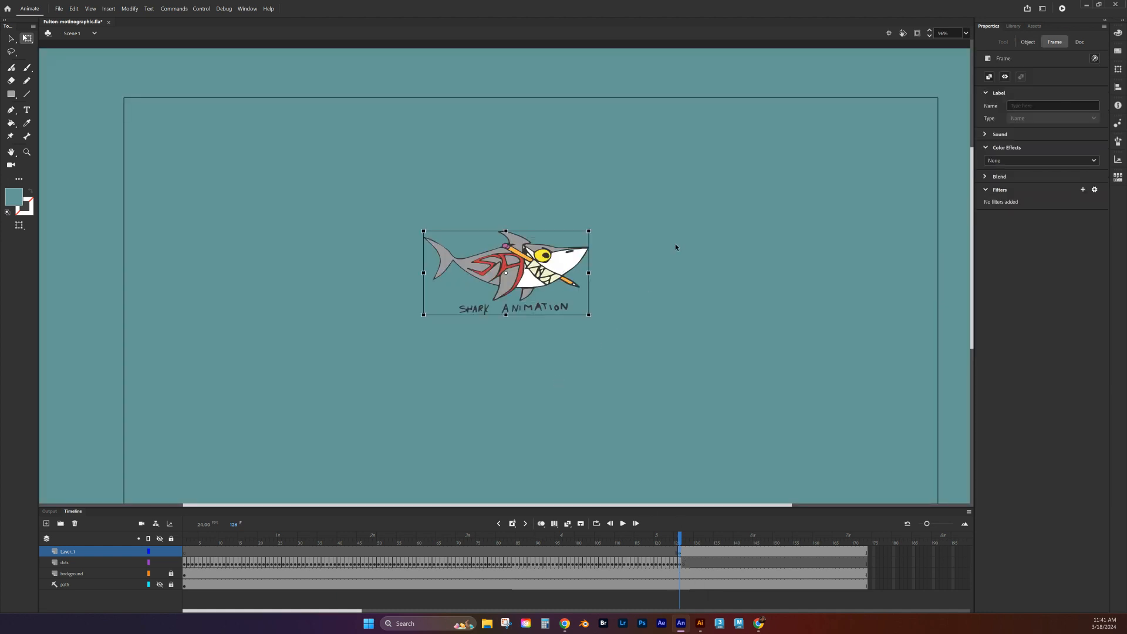
{"action": "left_click_drag", "start_coordinate": [710, 369], "coordinate": [690, 316]}
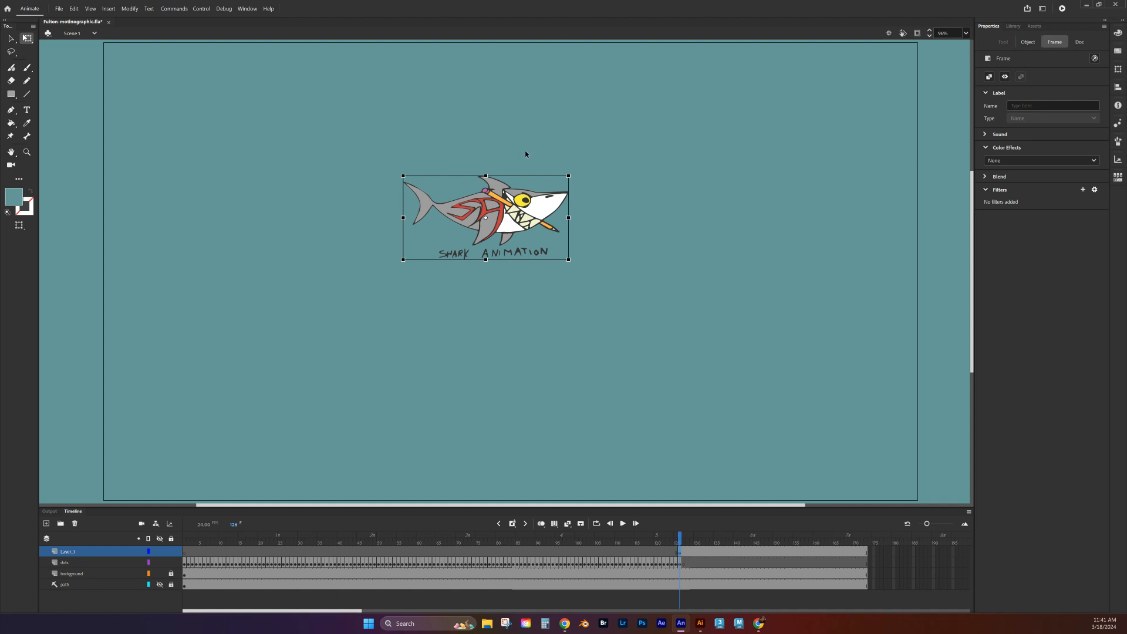
{"action": "left_click_drag", "start_coordinate": [568, 176], "coordinate": [515, 218]}
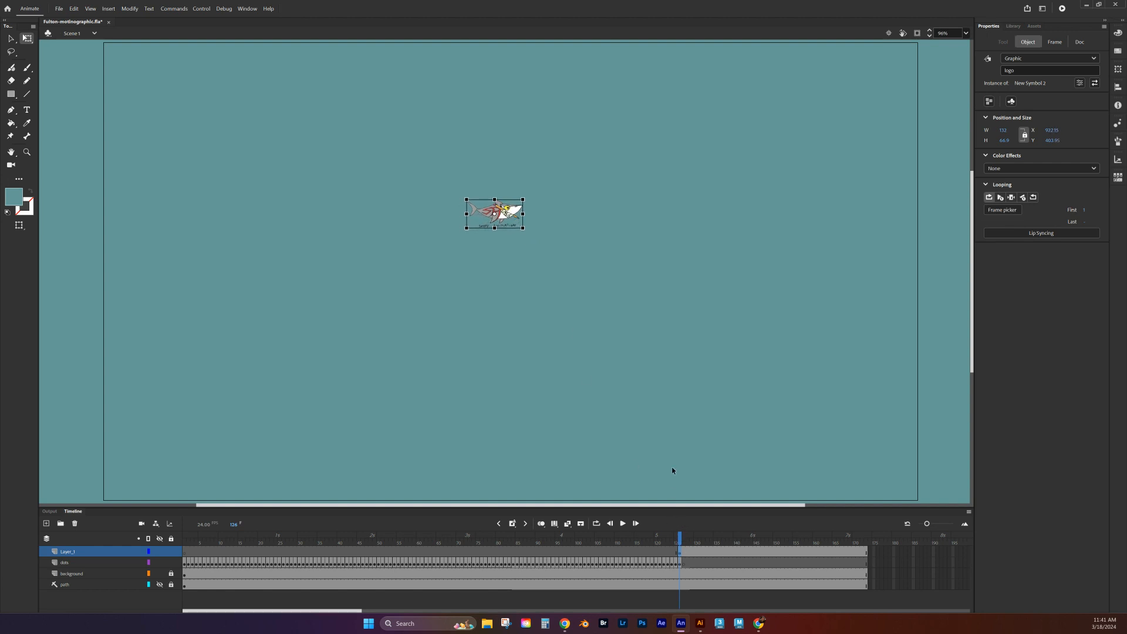
{"action": "key", "text": "ctrl+minus"}
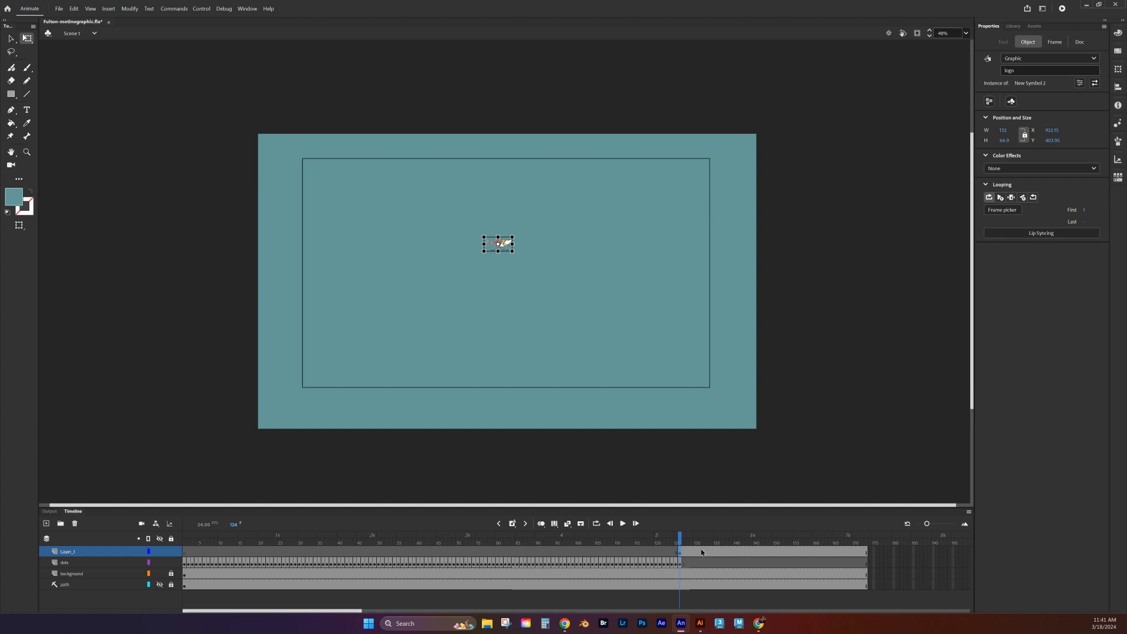
Step: Add a keyframe at frame 132 of Layer_1 and scale the shark logo up well past the stage edges
{"action": "left_click", "coordinate": [708, 551]}
{"action": "mouse_move", "coordinate": [708, 539]}
{"action": "left_mouse_down"}
{"action": "mouse_move", "coordinate": [683, 541]}
{"action": "mouse_move", "coordinate": [704, 543]}
{"action": "left_mouse_up"}
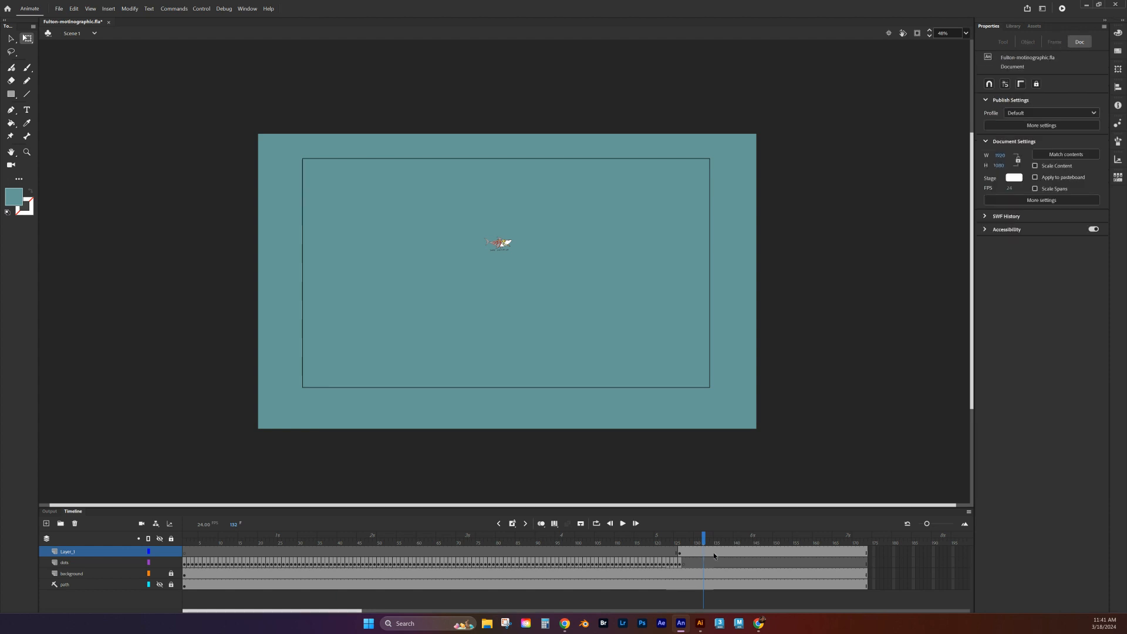
{"action": "left_click", "coordinate": [710, 551]}
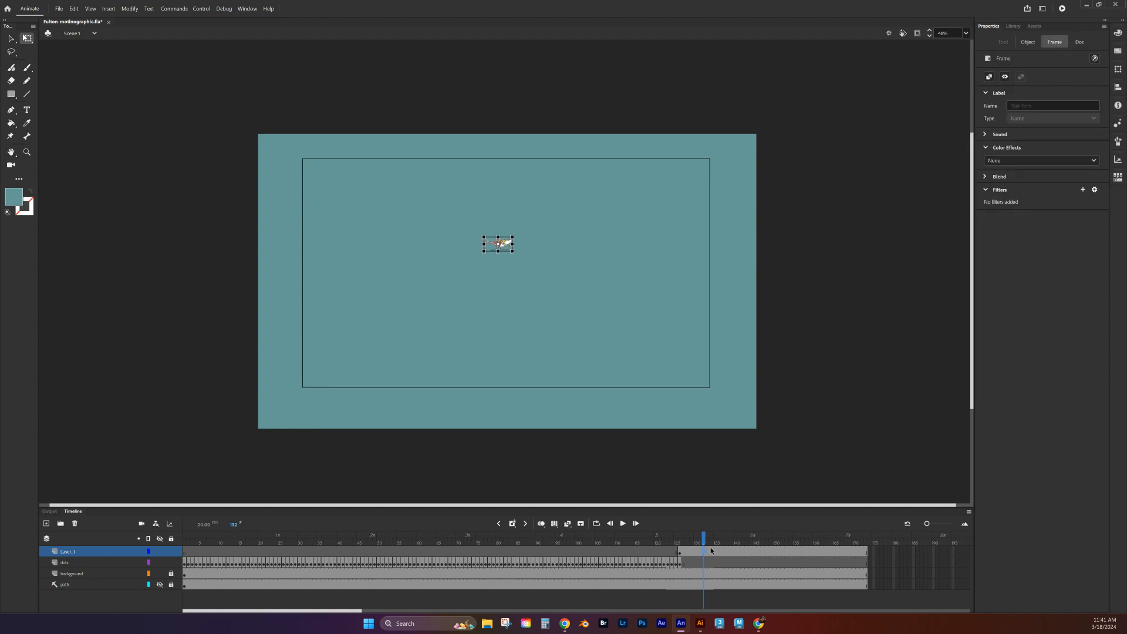
{"action": "left_click_drag", "start_coordinate": [710, 550], "coordinate": [705, 558]}
{"action": "left_click_drag", "start_coordinate": [512, 236], "coordinate": [907, 2]}
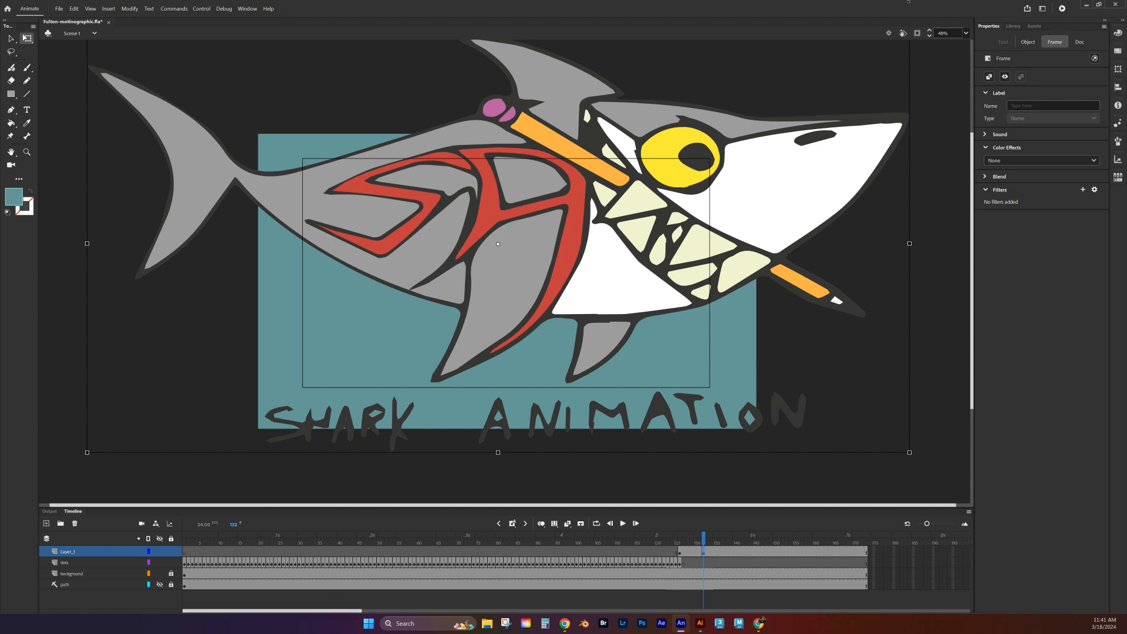
Step: Create a classic tween between frames 126 and 132 of Layer_1 and scrub through the logo's growth
{"action": "left_click_drag", "start_coordinate": [705, 537], "coordinate": [696, 535]}
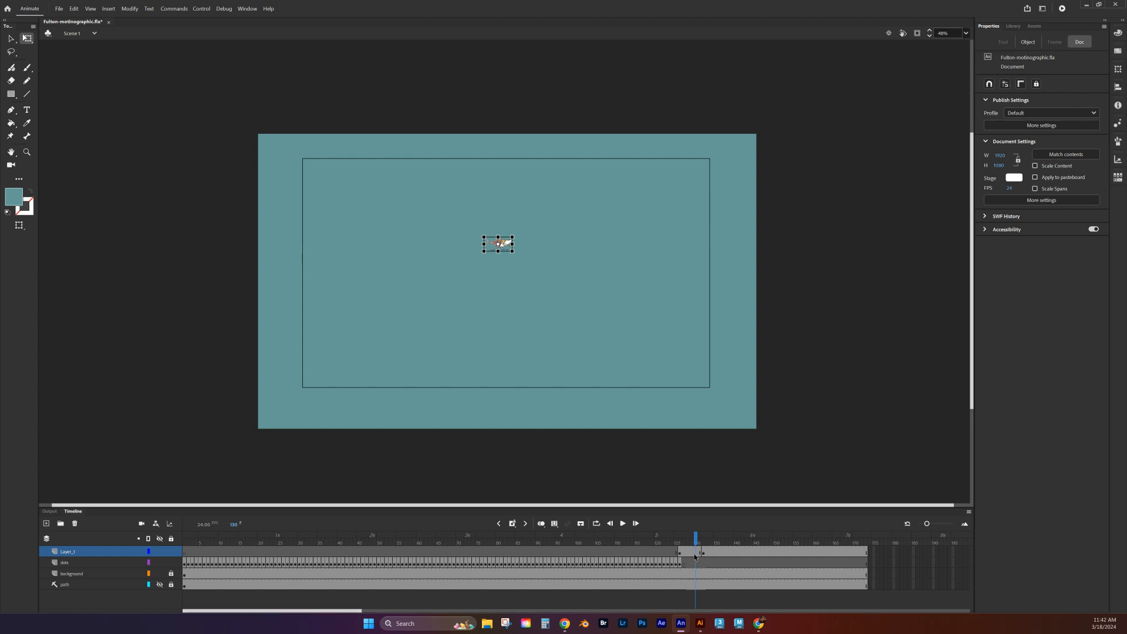
{"action": "right_click", "coordinate": [687, 553]}
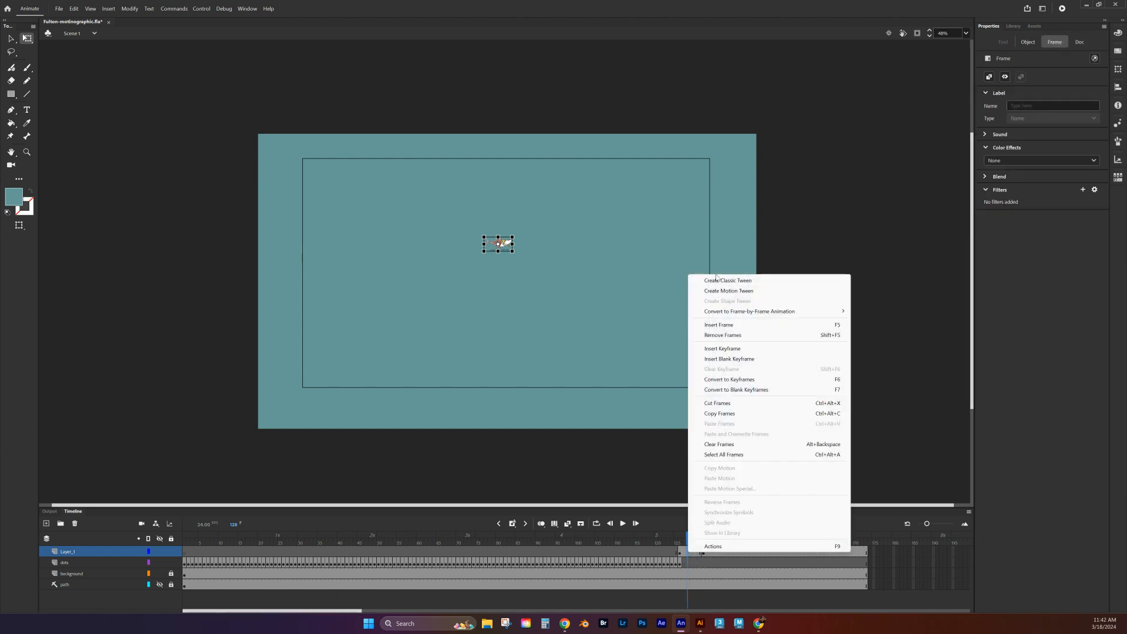
{"action": "left_click", "coordinate": [717, 280]}
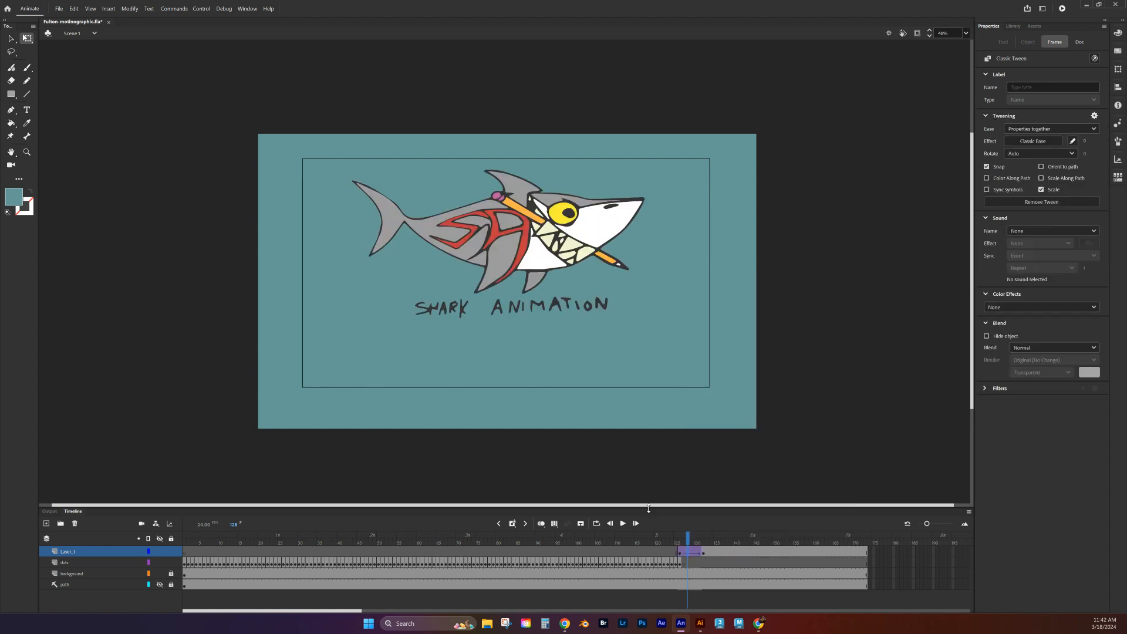
{"action": "mouse_move", "coordinate": [688, 540]}
{"action": "left_mouse_down"}
{"action": "mouse_move", "coordinate": [655, 539]}
{"action": "mouse_move", "coordinate": [712, 538]}
{"action": "mouse_move", "coordinate": [686, 539]}
{"action": "left_mouse_up"}
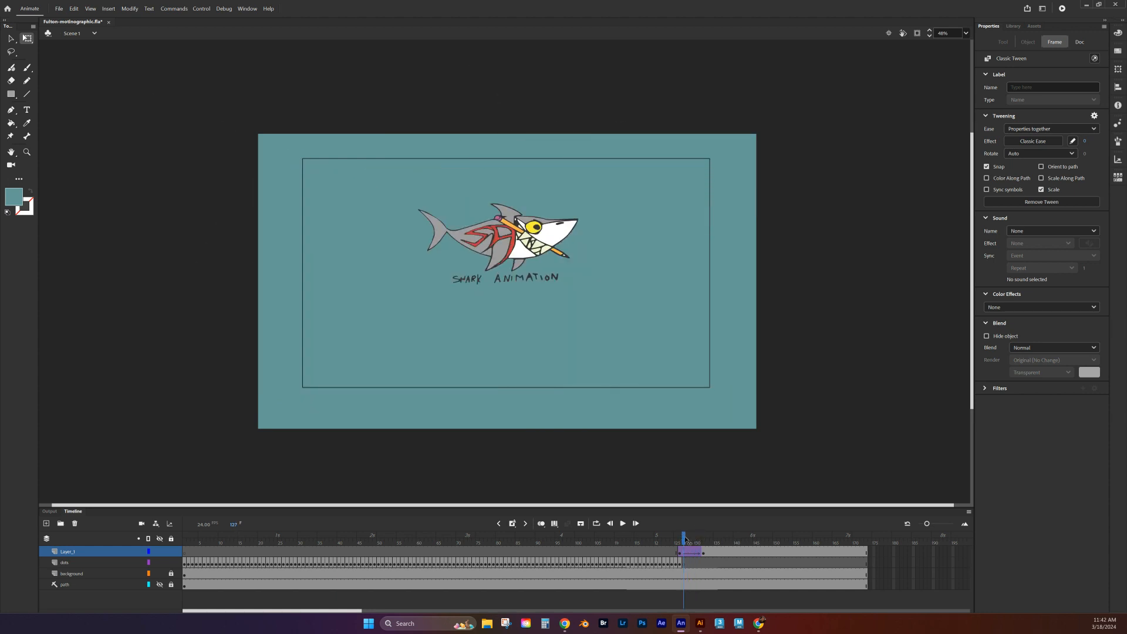
{"action": "left_click", "coordinate": [418, 442]}
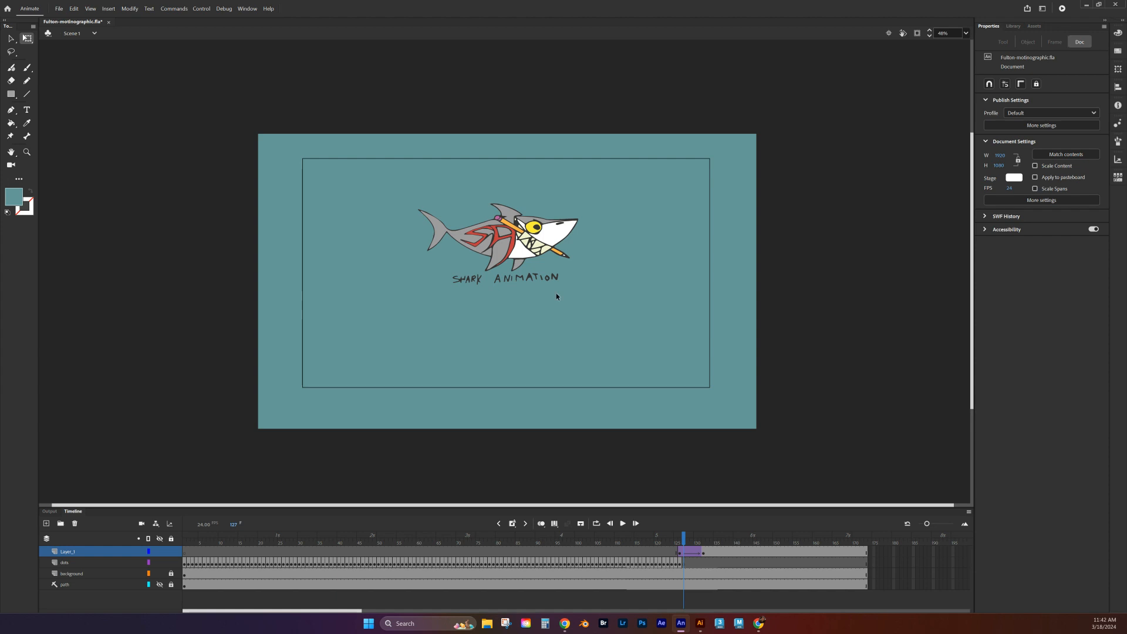
Step: Add a keyframe at frame 136 of Layer_1 and scale the shark logo down to fit within the stage
{"action": "left_click_drag", "start_coordinate": [685, 540], "coordinate": [721, 550]}
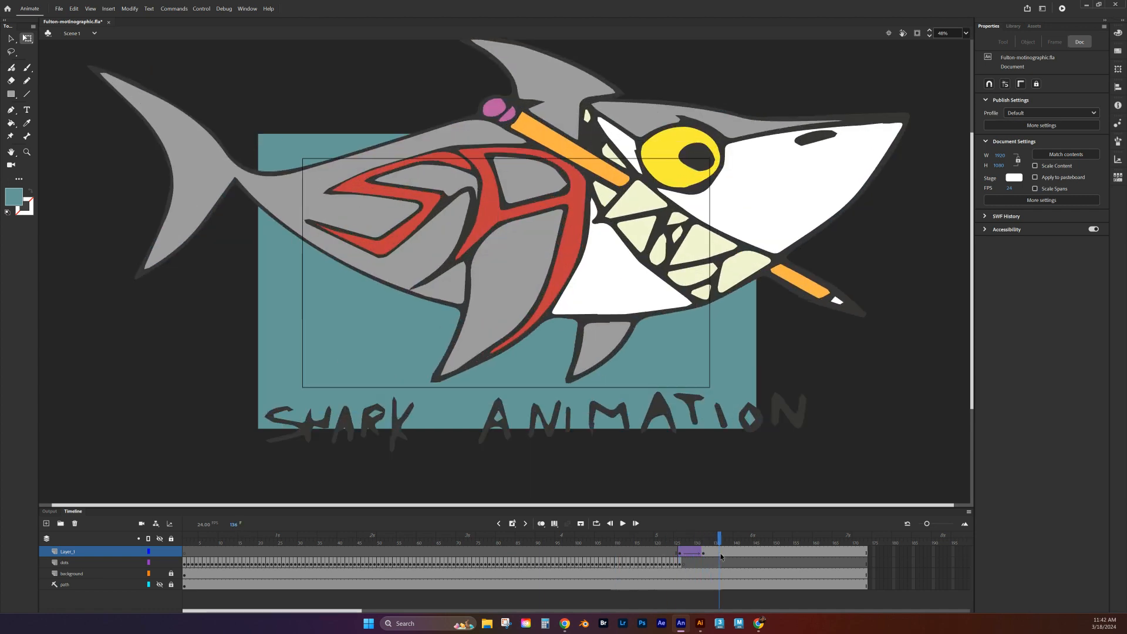
{"action": "left_click", "coordinate": [725, 554]}
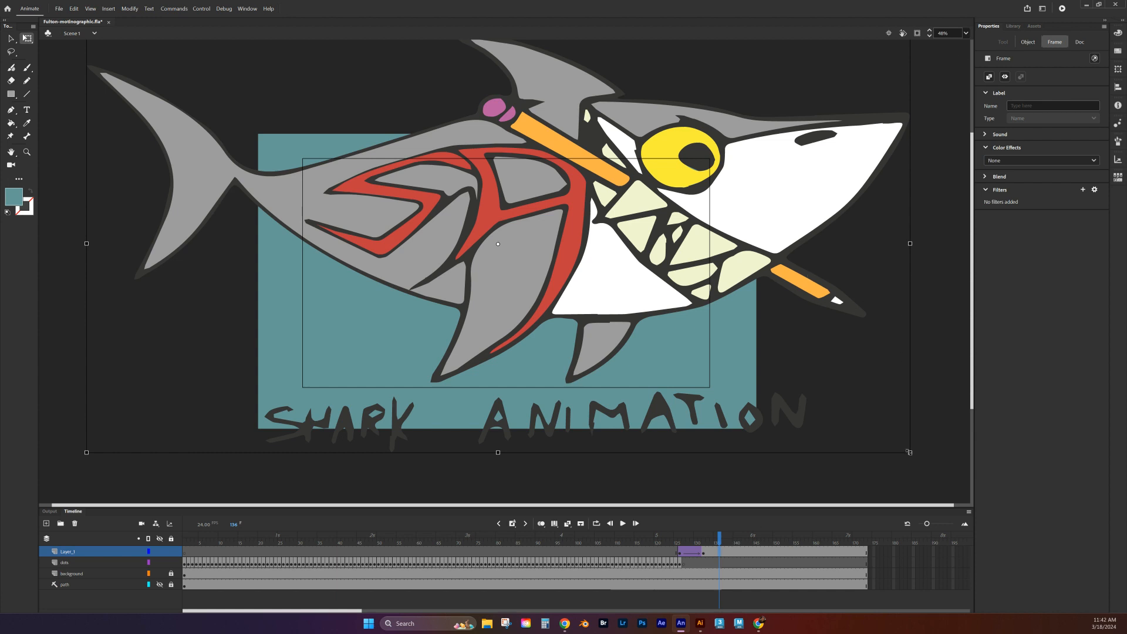
{"action": "left_click_drag", "start_coordinate": [910, 451], "coordinate": [664, 340]}
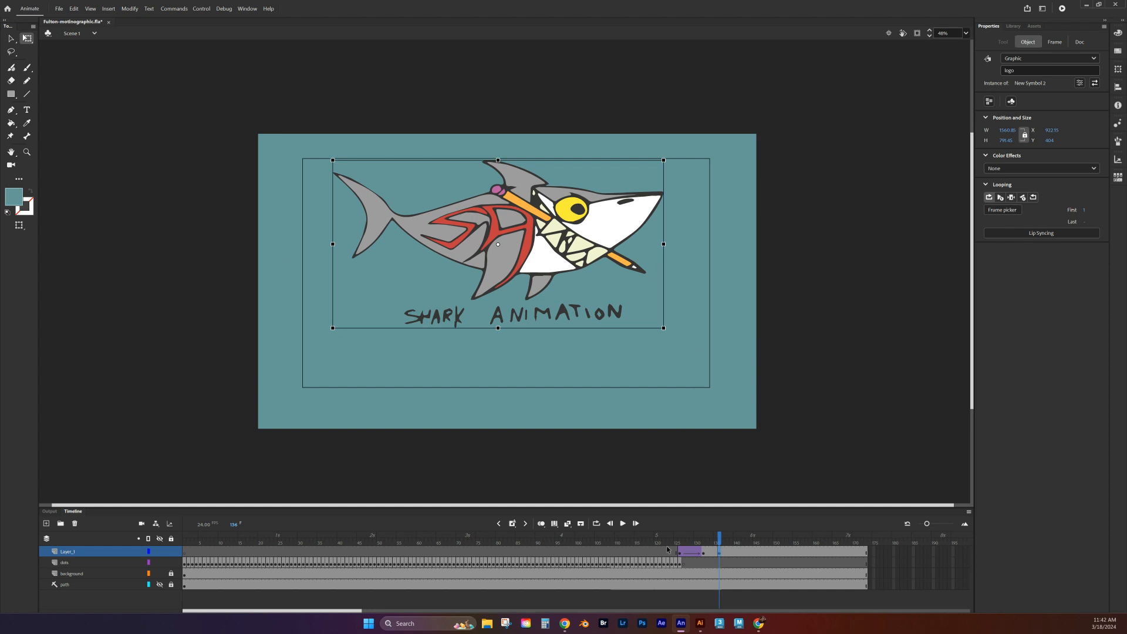
Step: Create a classic tween between frames 132 and 136 of Layer_1 and lock the dots layer
{"action": "right_click", "coordinate": [711, 554]}
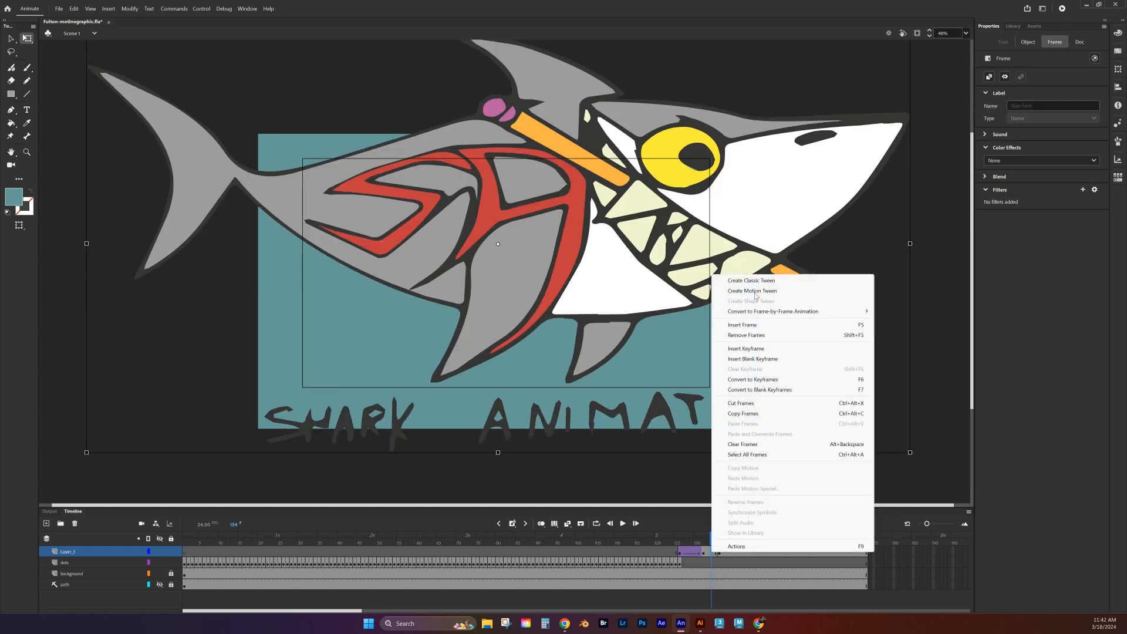
{"action": "left_click", "coordinate": [757, 280]}
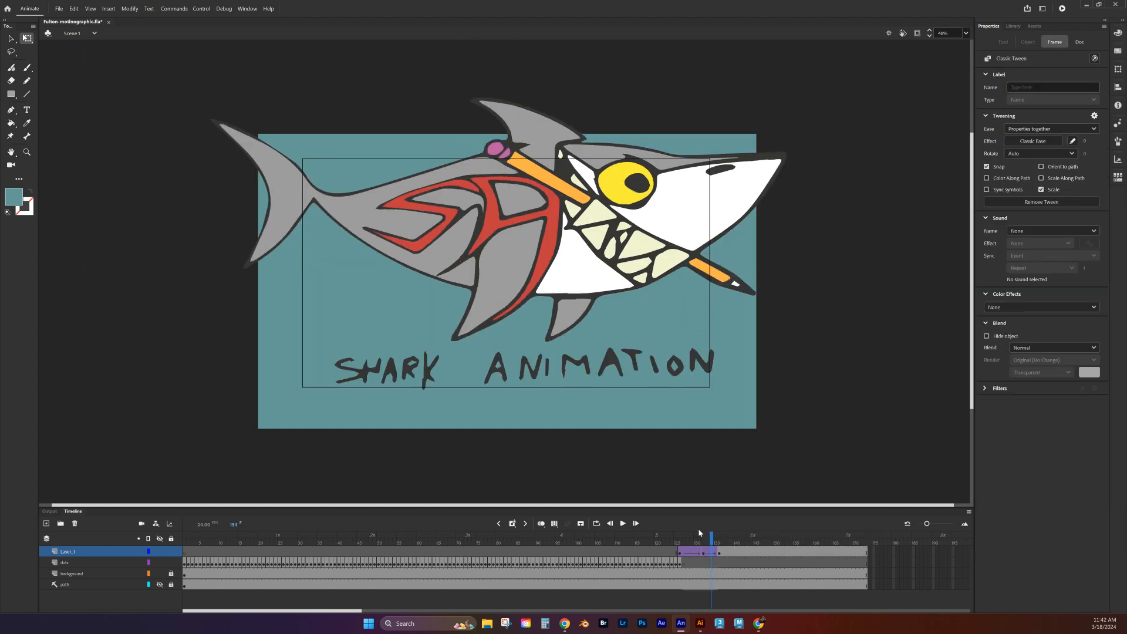
{"action": "left_click_drag", "start_coordinate": [713, 537], "coordinate": [743, 540]}
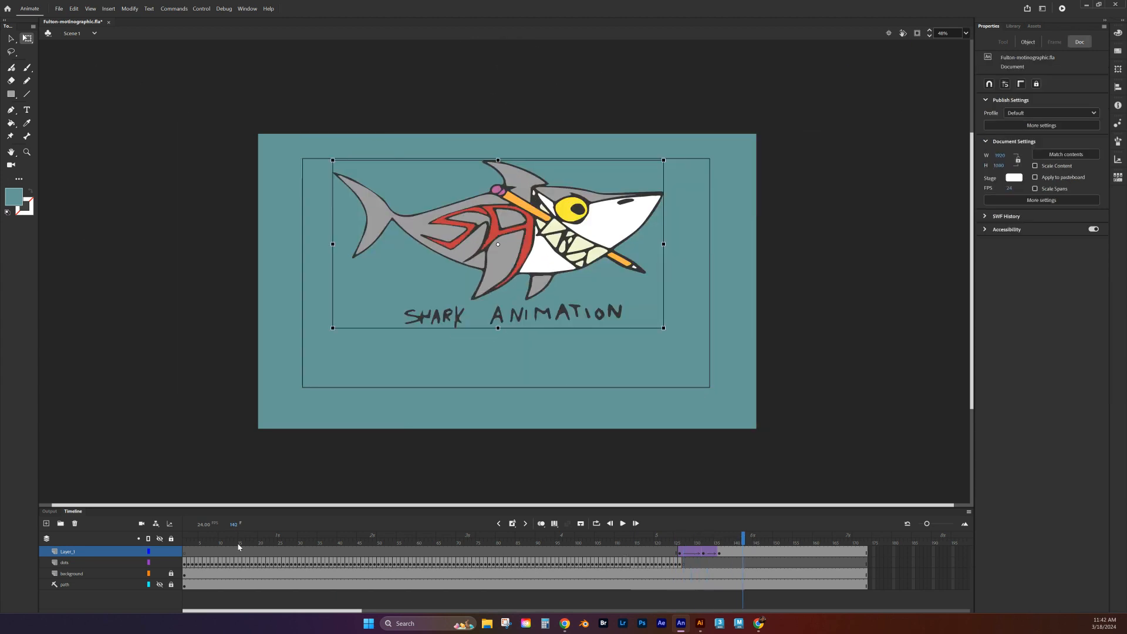
{"action": "left_click", "coordinate": [172, 563]}
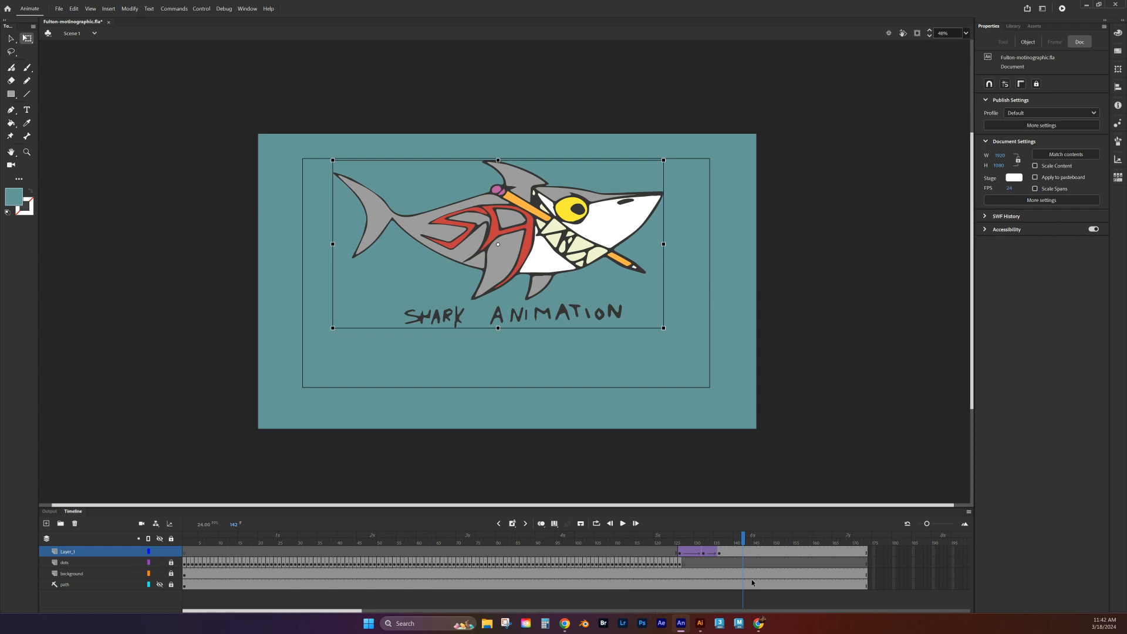
Step: Add a keyframe at frame 162 of Layer_1 and move the shark logo off the right side of the stage
{"action": "mouse_move", "coordinate": [744, 540]}
{"action": "left_mouse_down"}
{"action": "mouse_move", "coordinate": [639, 537]}
{"action": "mouse_move", "coordinate": [749, 535]}
{"action": "left_mouse_up"}
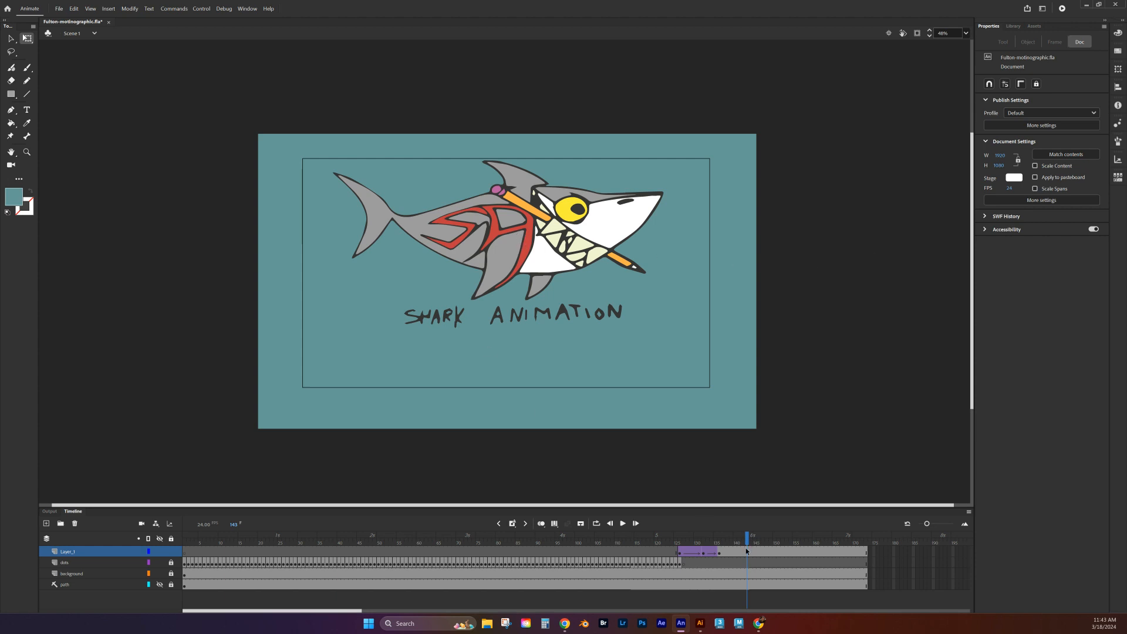
{"action": "left_click", "coordinate": [746, 553]}
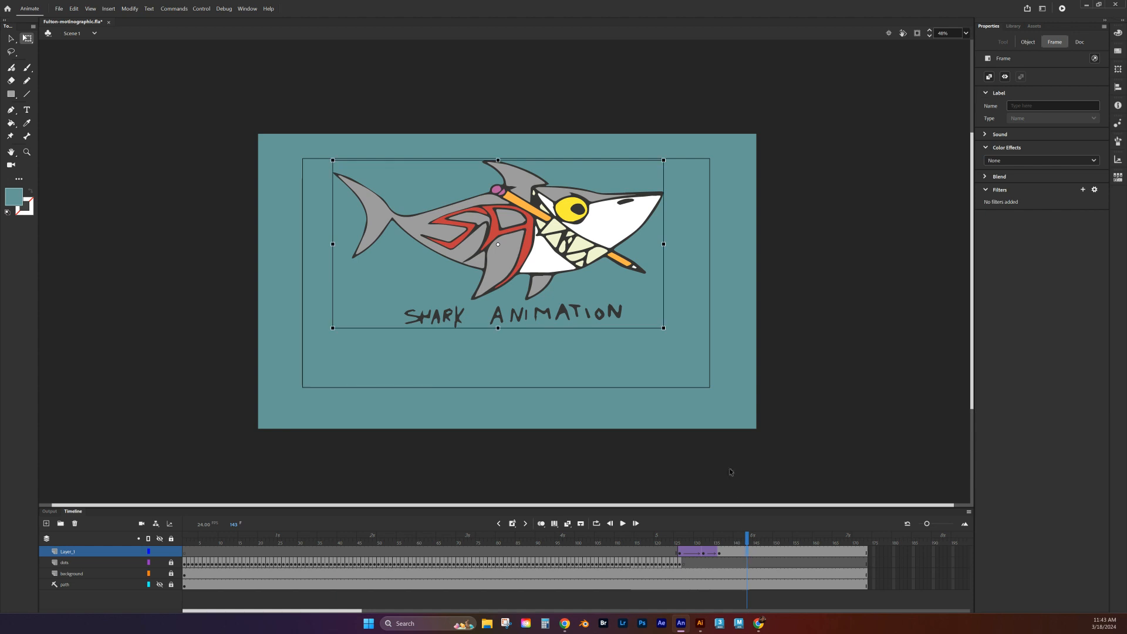
{"action": "left_click", "coordinate": [758, 554]}
{"action": "left_click", "coordinate": [824, 554]}
{"action": "left_click_drag", "start_coordinate": [524, 249], "coordinate": [938, 260]}
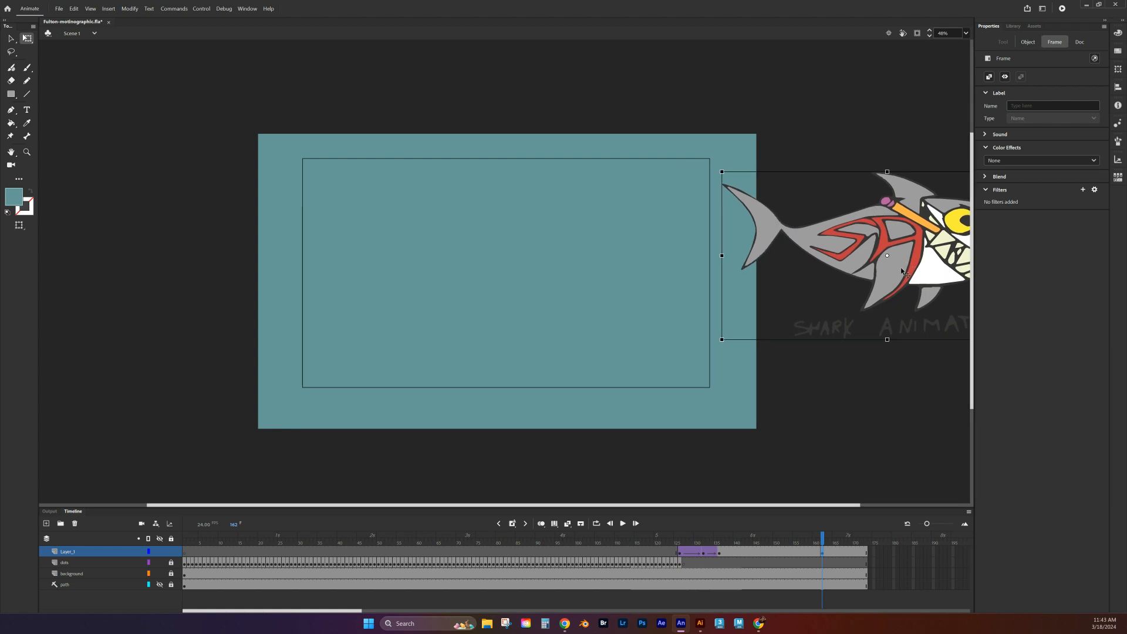
Step: Try a classic tween from frame 136 to frame 162 and scrub through the logo's exit
{"action": "right_click", "coordinate": [789, 551]}
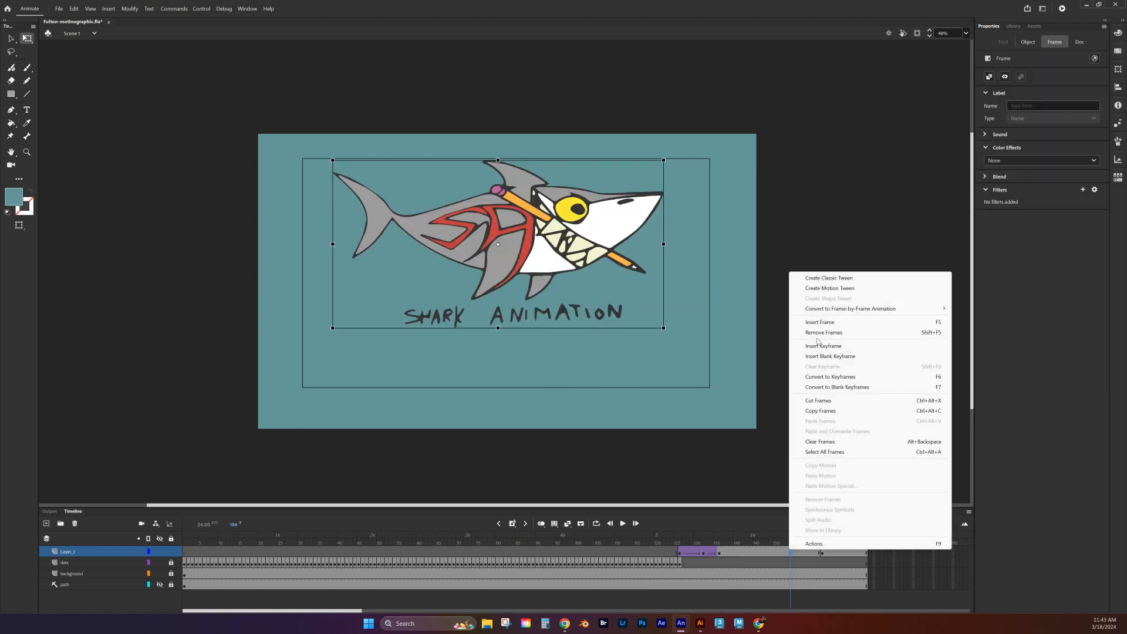
{"action": "left_click", "coordinate": [830, 278]}
{"action": "left_click_drag", "start_coordinate": [790, 539], "coordinate": [727, 529]}
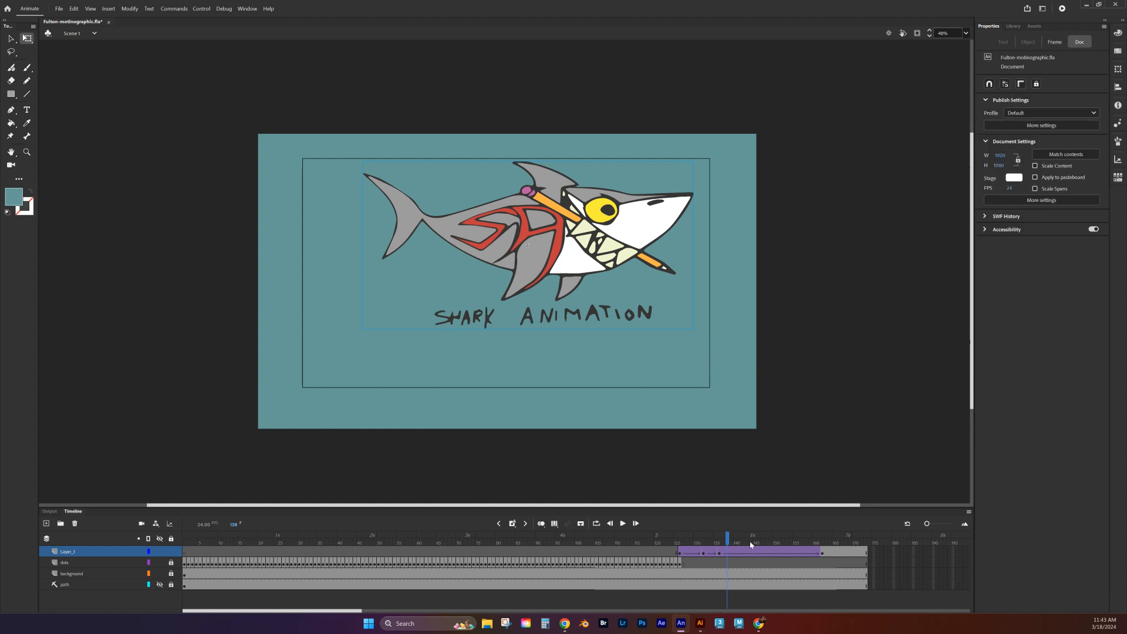
Step: Undo the exit tween and clear the keyframe at frame 162 of Layer_1
{"action": "left_click", "coordinate": [788, 551]}
{"action": "key", "text": "ctrl+z"}
{"action": "left_click", "coordinate": [822, 553]}
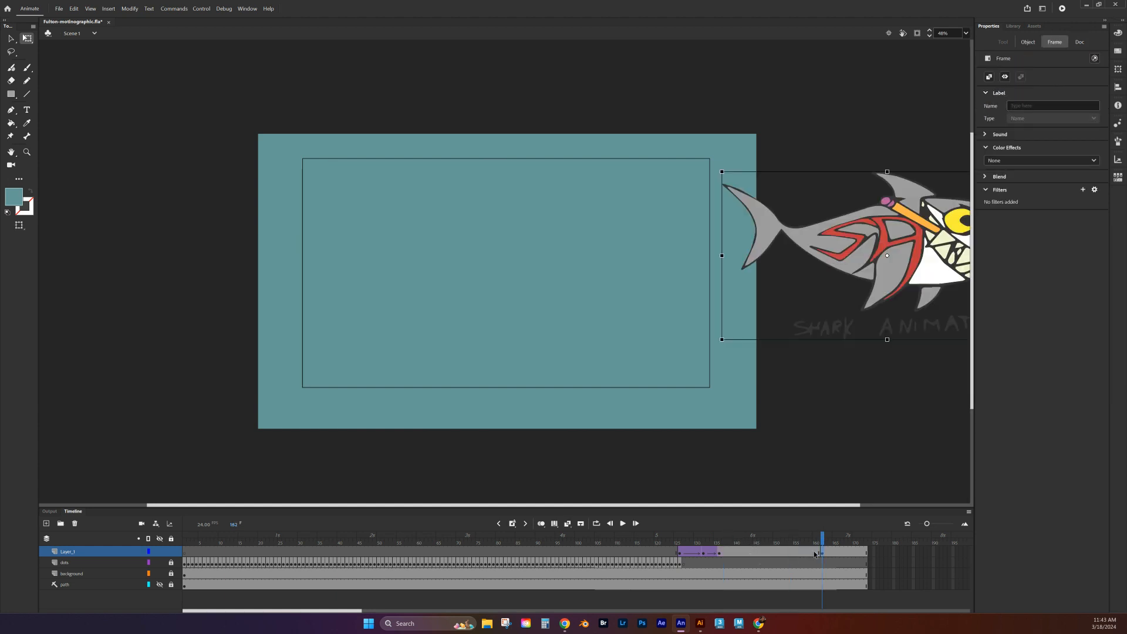
{"action": "key", "text": "shift+F6"}
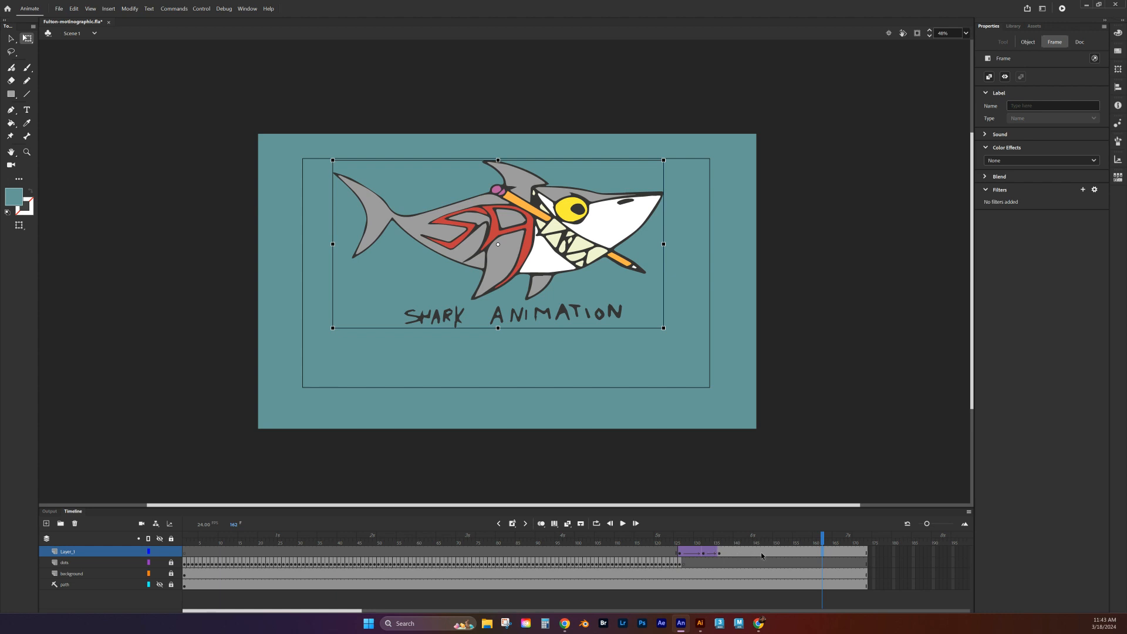
Step: Copy Layer_1's keyframe at frame 136 and paste it at frame 152 to hold the logo in place
{"action": "left_click", "coordinate": [721, 553]}
{"action": "right_click", "coordinate": [720, 553]}
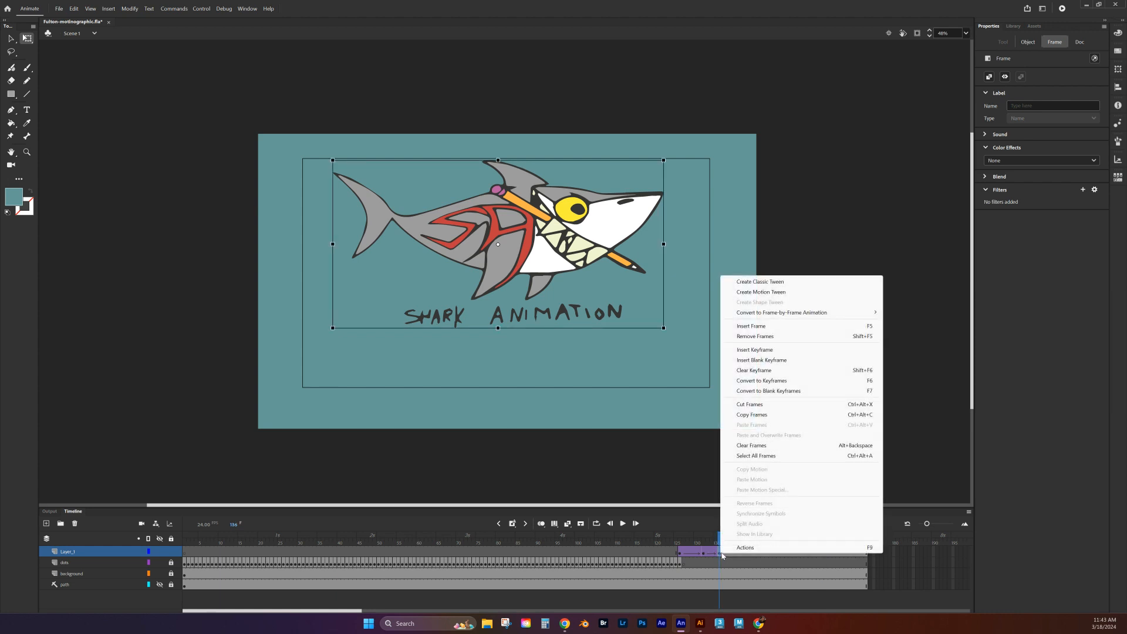
{"action": "left_click", "coordinate": [752, 414]}
{"action": "left_click", "coordinate": [783, 555]}
{"action": "right_click", "coordinate": [783, 556]}
{"action": "left_click", "coordinate": [820, 425]}
{"action": "left_click", "coordinate": [694, 552]}
{"action": "left_click_drag", "start_coordinate": [694, 550], "coordinate": [783, 552]}
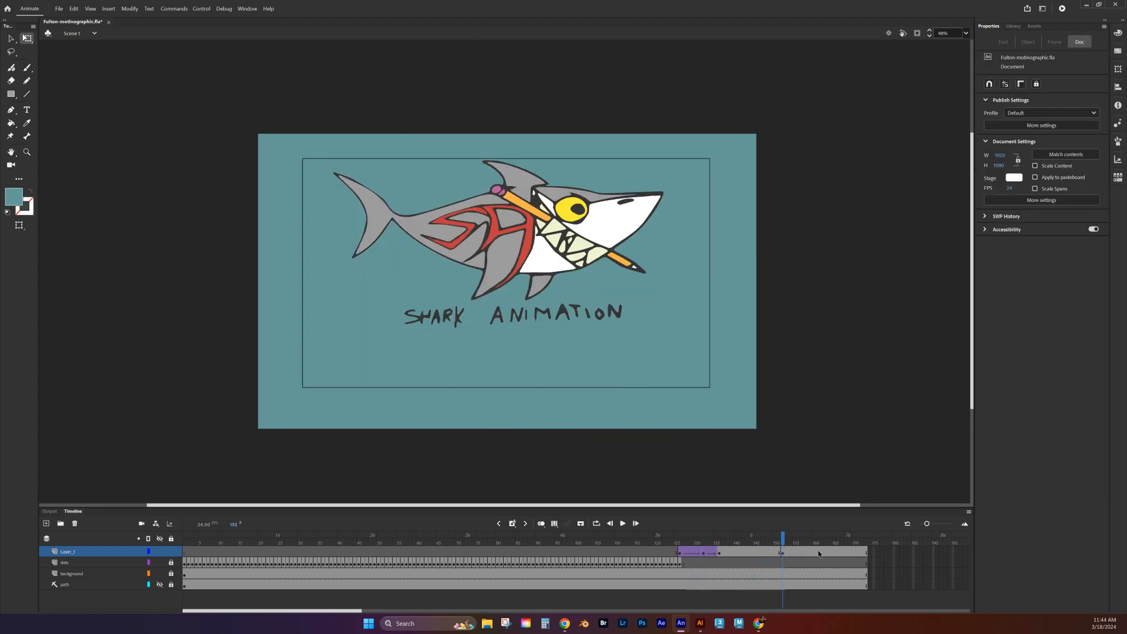
Step: Add a keyframe at the last frame of Layer_1 and move the shark logo horizontally off the right side of the stage
{"action": "left_click", "coordinate": [844, 553]}
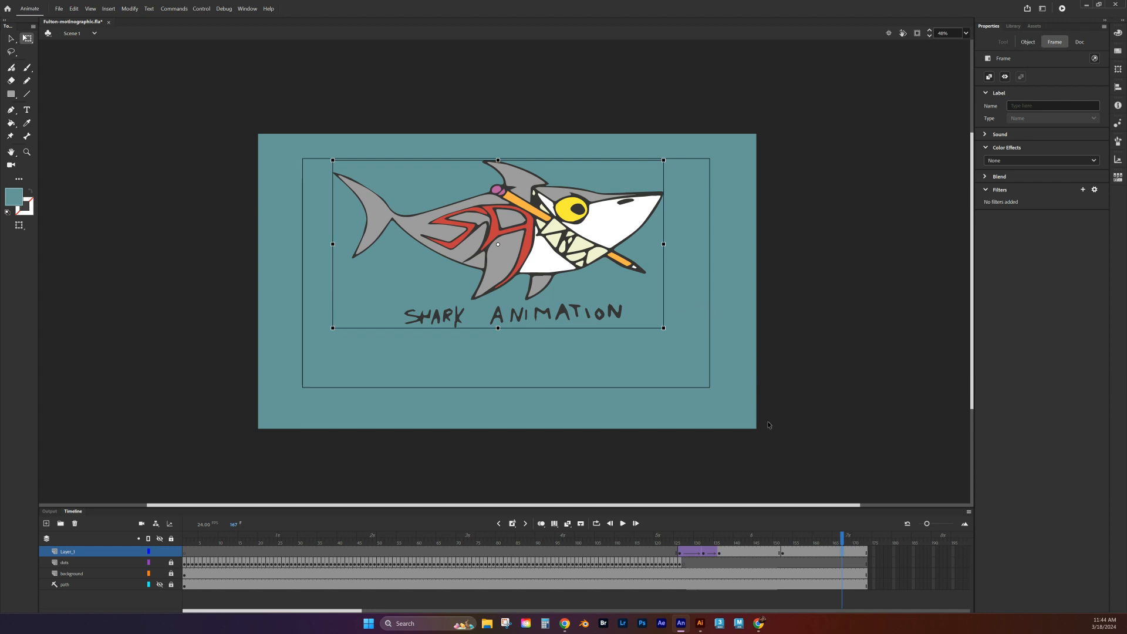
{"action": "left_click", "coordinate": [867, 552]}
{"action": "left_click_drag", "start_coordinate": [479, 258], "coordinate": [878, 260]}
Step: Create a classic tween from frame 152 to the last frame of Layer_1 and preview the logo animation
{"action": "right_click", "coordinate": [822, 552]}
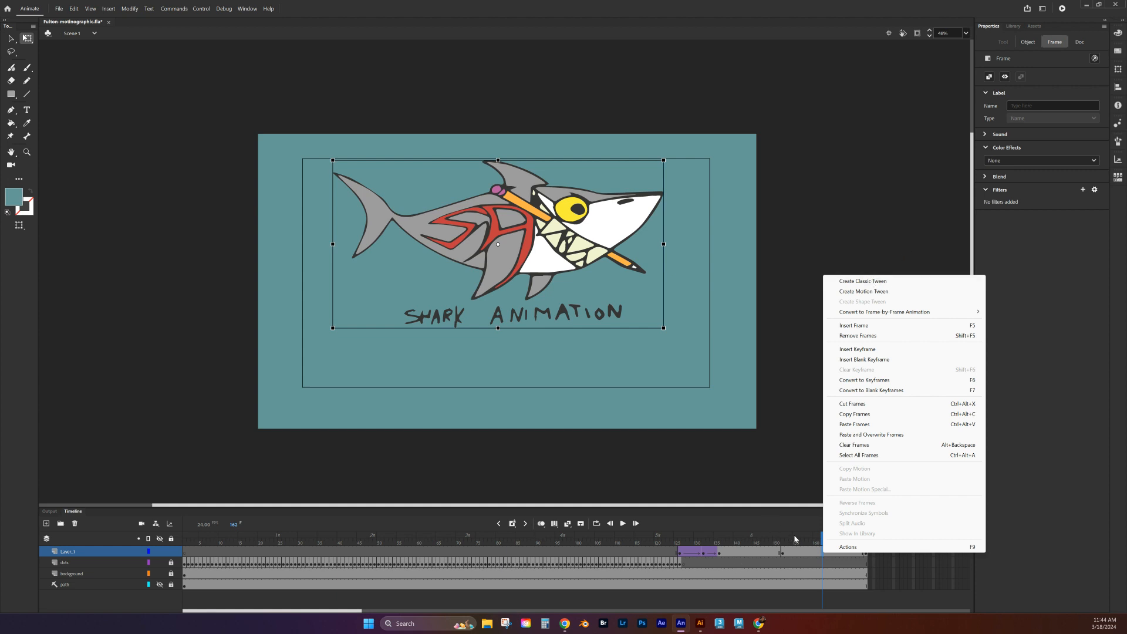
{"action": "left_click", "coordinate": [863, 281]}
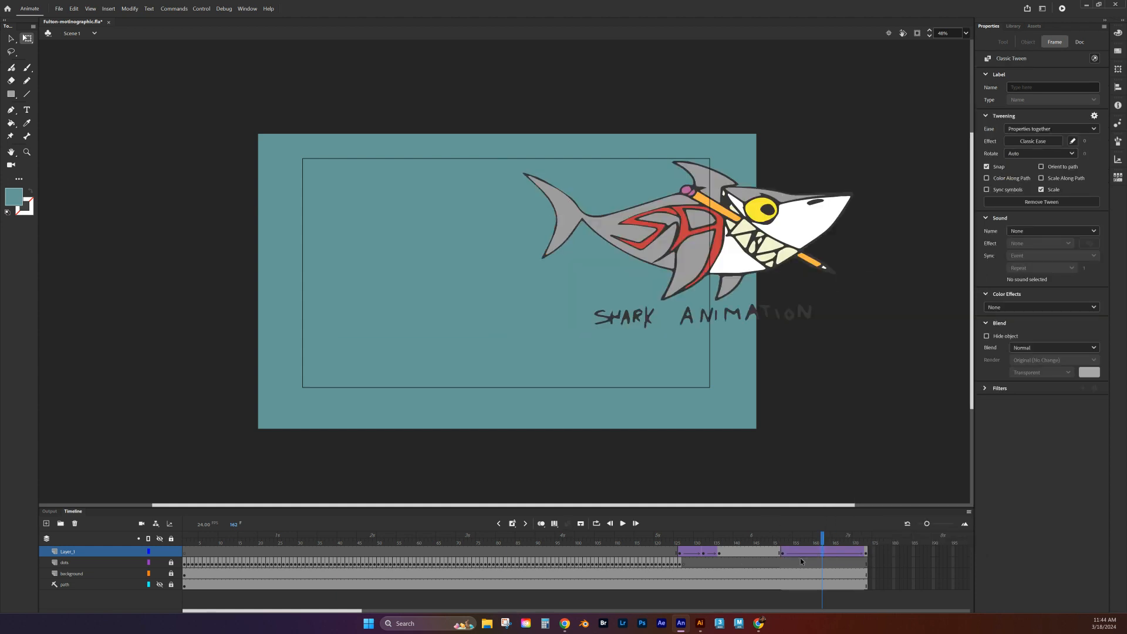
{"action": "left_click_drag", "start_coordinate": [823, 539], "coordinate": [792, 520]}
{"action": "mouse_move", "coordinate": [728, 521]}
{"action": "left_mouse_down"}
{"action": "mouse_move", "coordinate": [646, 522]}
{"action": "mouse_move", "coordinate": [866, 524]}
{"action": "mouse_move", "coordinate": [516, 523]}
{"action": "mouse_move", "coordinate": [719, 521]}
{"action": "mouse_move", "coordinate": [863, 493]}
{"action": "mouse_move", "coordinate": [533, 470]}
{"action": "mouse_move", "coordinate": [871, 490]}
{"action": "left_mouse_up"}
{"action": "left_click", "coordinate": [260, 477]}
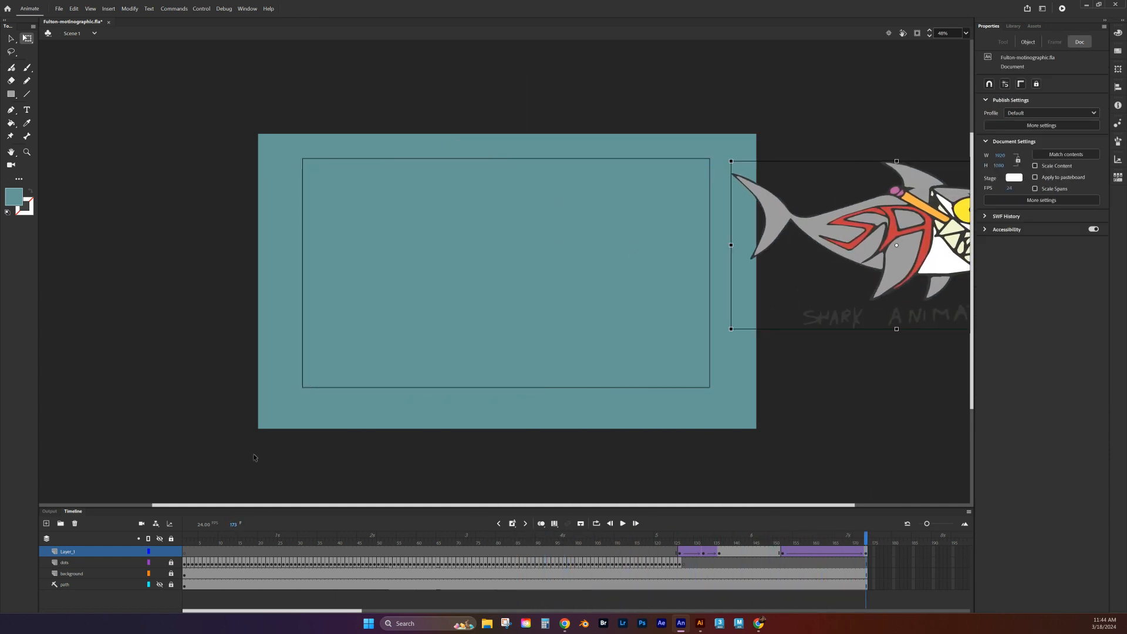
Step: Rename Layer_1 as logo
{"action": "left_click", "coordinate": [69, 553]}
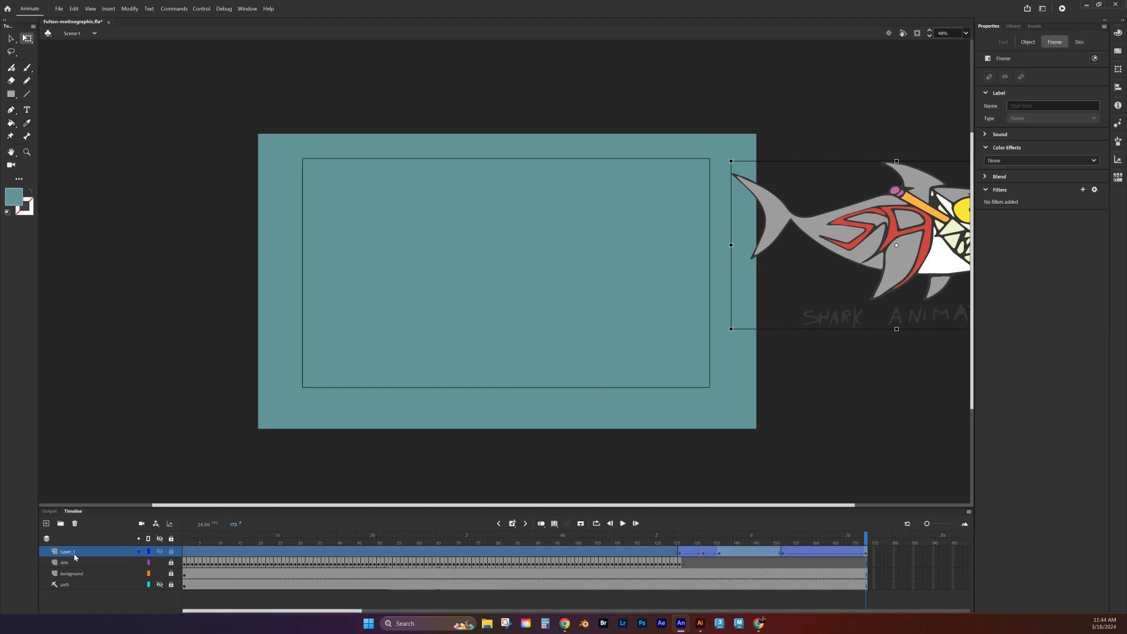
{"action": "double_click", "coordinate": [83, 551]}
{"action": "type", "text": "l"}
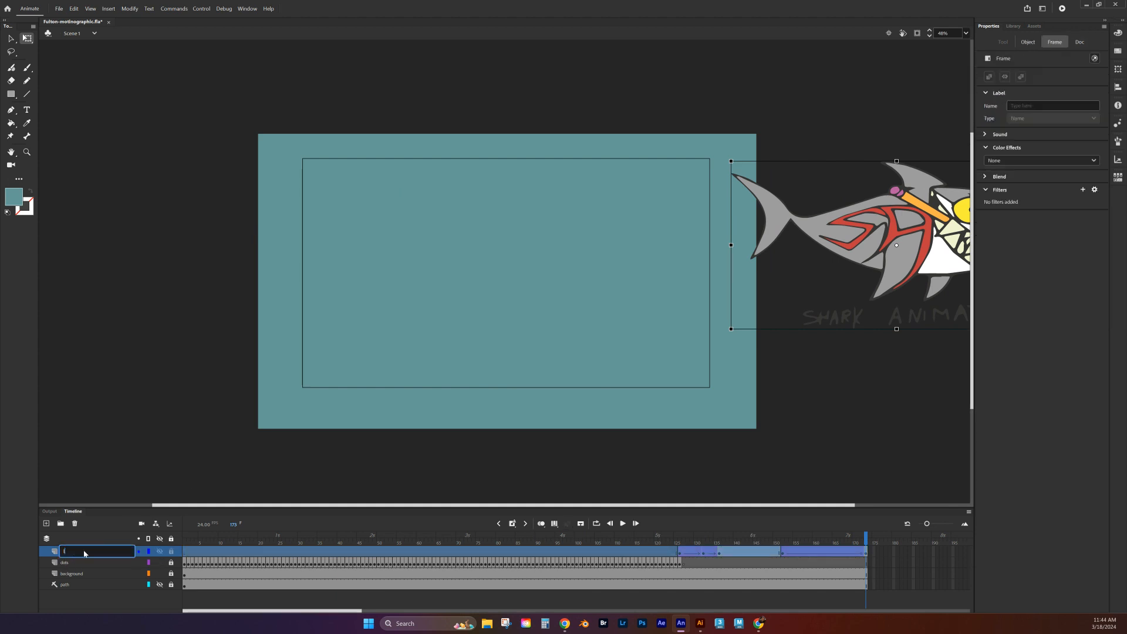
{"action": "type", "text": "ogo"}
{"action": "key", "text": "Return"}
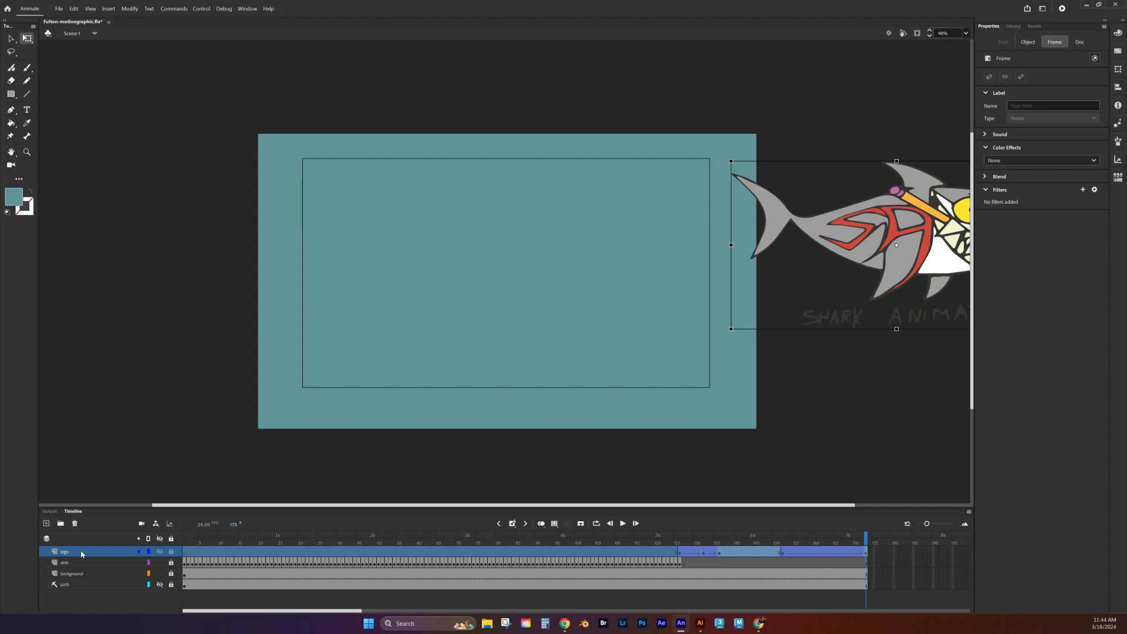
{"action": "left_click", "coordinate": [883, 551]}
Step: Review the logo's exit motion and duplicate the logo layer
{"action": "mouse_move", "coordinate": [867, 538]}
{"action": "left_mouse_down"}
{"action": "mouse_move", "coordinate": [329, 485]}
{"action": "mouse_move", "coordinate": [443, 485]}
{"action": "mouse_move", "coordinate": [862, 528]}
{"action": "left_mouse_up"}
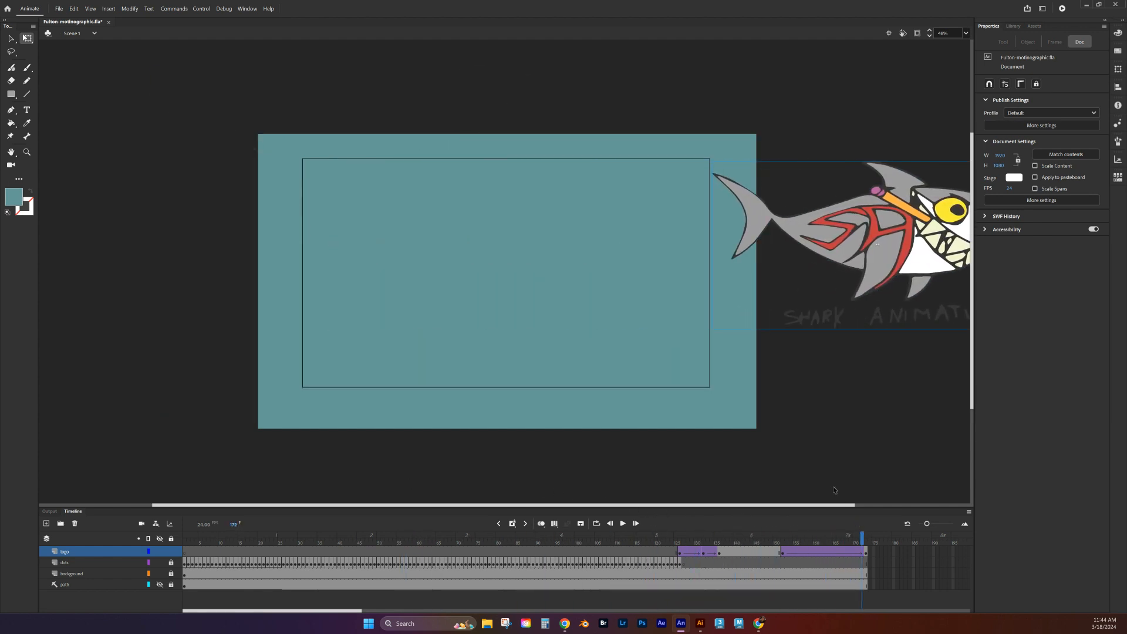
{"action": "left_click_drag", "start_coordinate": [862, 540], "coordinate": [794, 546]}
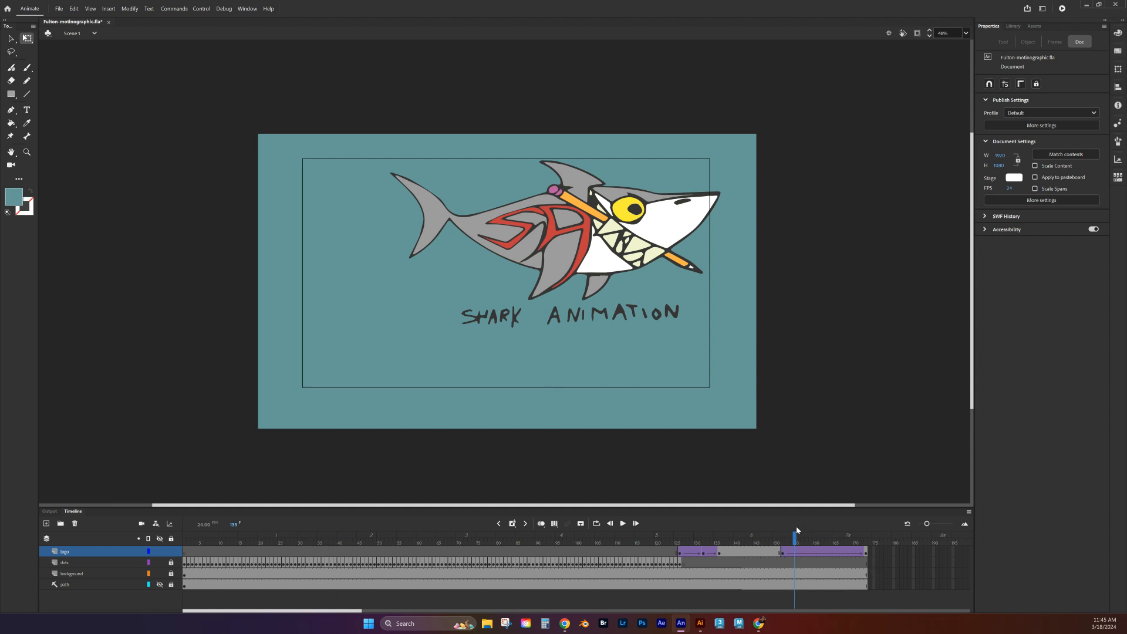
{"action": "mouse_move", "coordinate": [796, 540]}
{"action": "left_mouse_down"}
{"action": "mouse_move", "coordinate": [721, 539]}
{"action": "mouse_move", "coordinate": [867, 550]}
{"action": "mouse_move", "coordinate": [766, 552]}
{"action": "mouse_move", "coordinate": [778, 552]}
{"action": "left_mouse_up"}
{"action": "right_click", "coordinate": [69, 551]}
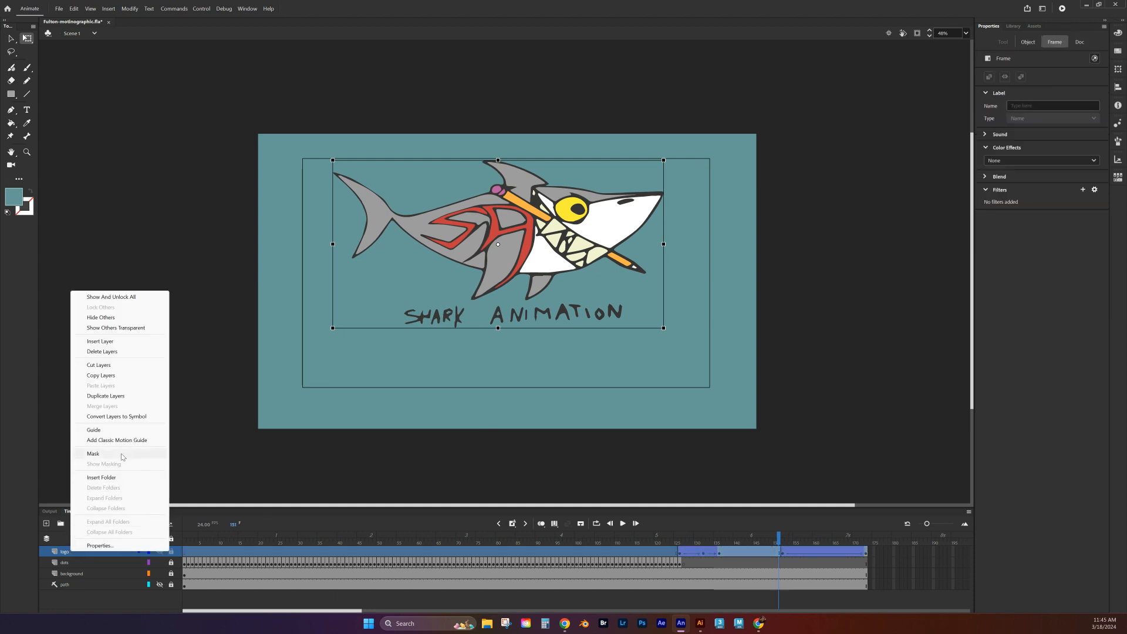
{"action": "left_click", "coordinate": [106, 397]}
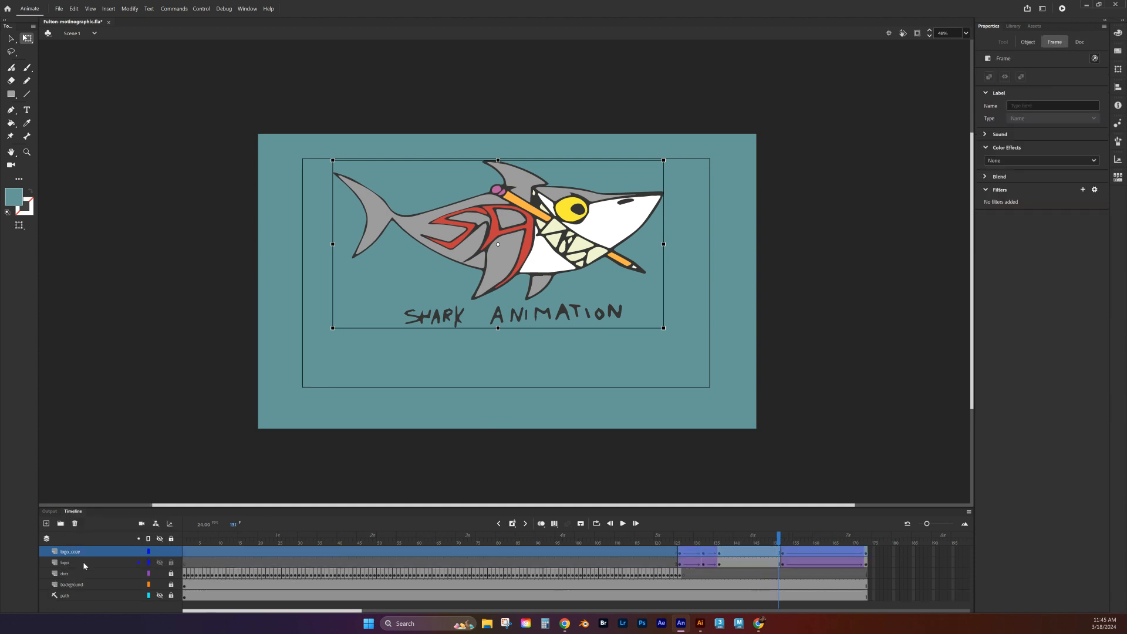
Step: Lock the logo layer and remove the exit classic tween from the logo_copy layer
{"action": "left_click", "coordinate": [170, 563]}
{"action": "left_click", "coordinate": [783, 554]}
{"action": "right_click", "coordinate": [850, 556]}
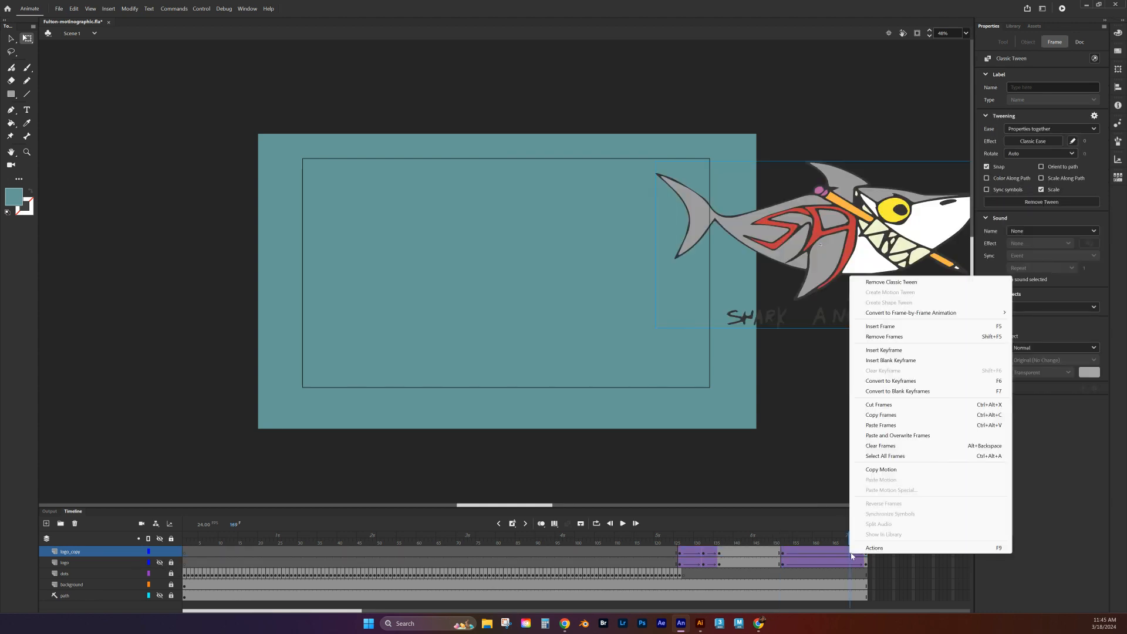
{"action": "left_click", "coordinate": [912, 282]}
Step: Clear the end keyframe of logo_copy and check that the logo holds its position past frame 152
{"action": "right_click", "coordinate": [866, 553]}
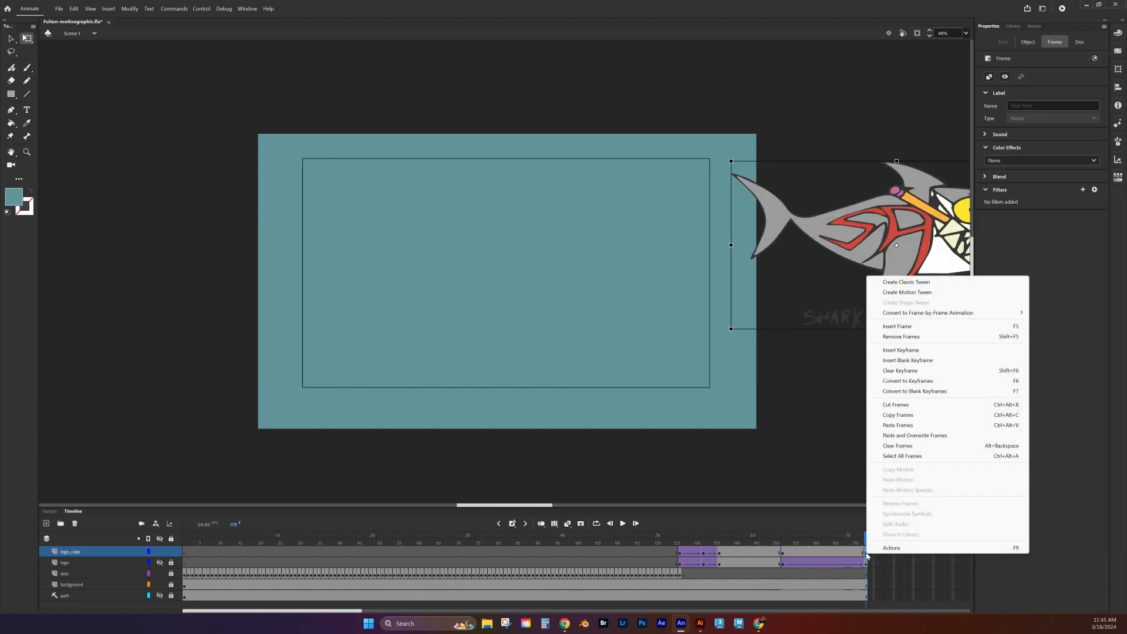
{"action": "left_click", "coordinate": [902, 371]}
{"action": "left_click", "coordinate": [783, 553]}
{"action": "mouse_move", "coordinate": [784, 539]}
{"action": "left_mouse_down"}
{"action": "mouse_move", "coordinate": [758, 538]}
{"action": "mouse_move", "coordinate": [833, 539]}
{"action": "mouse_move", "coordinate": [798, 539]}
{"action": "left_mouse_up"}
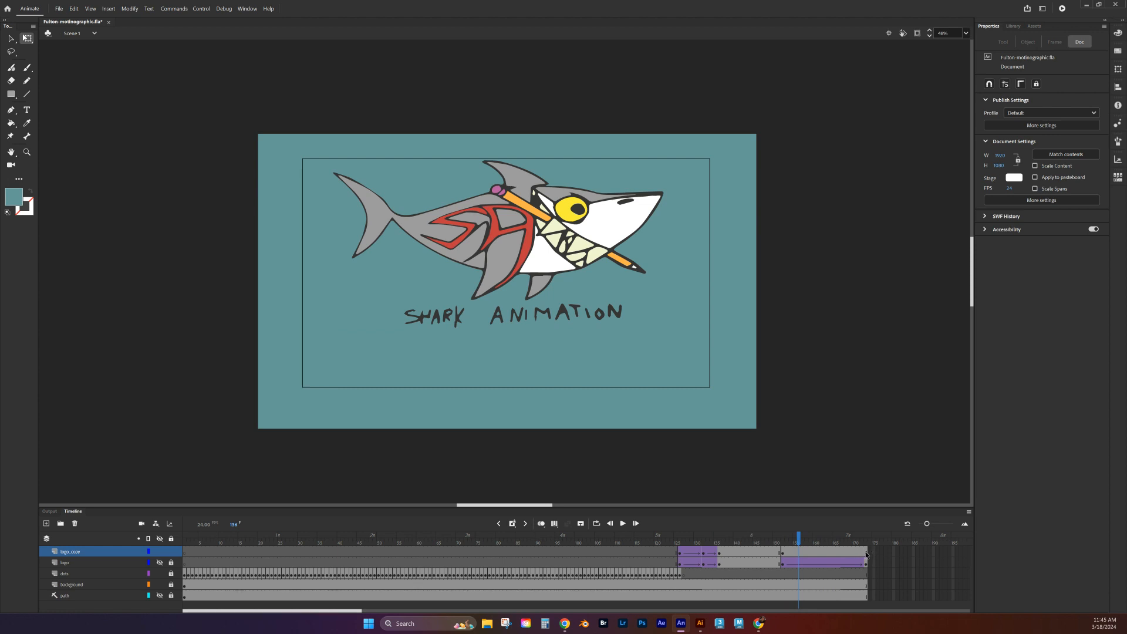
Step: Apply an Alpha color effect at 100% to the frame 152 keyframe of logo_copy
{"action": "left_click", "coordinate": [783, 553]}
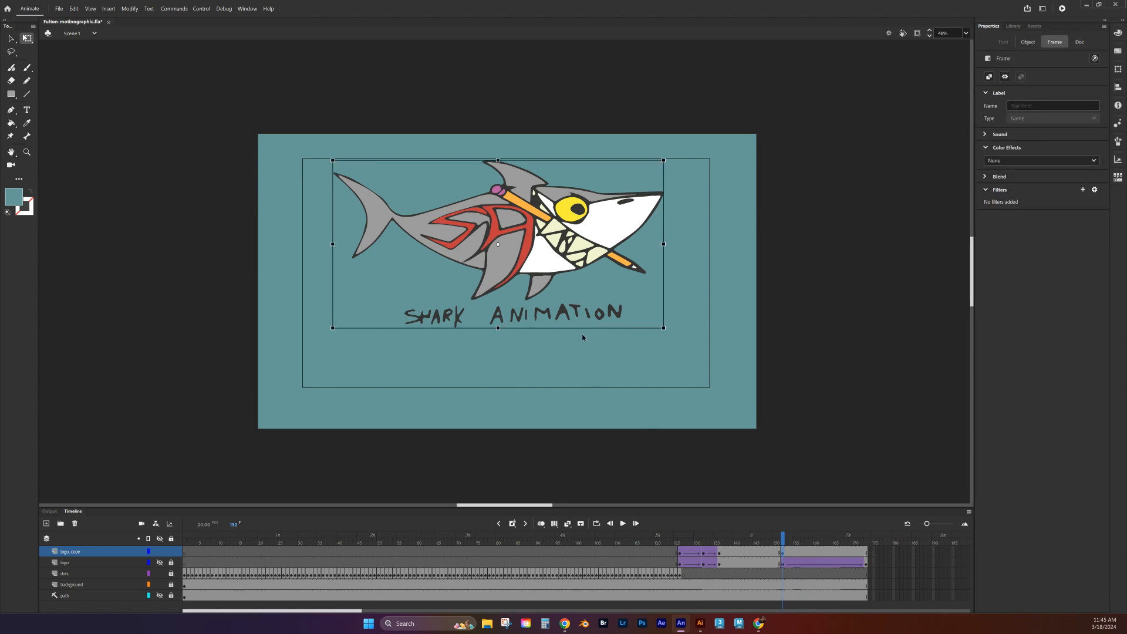
{"action": "left_click", "coordinate": [1036, 161]}
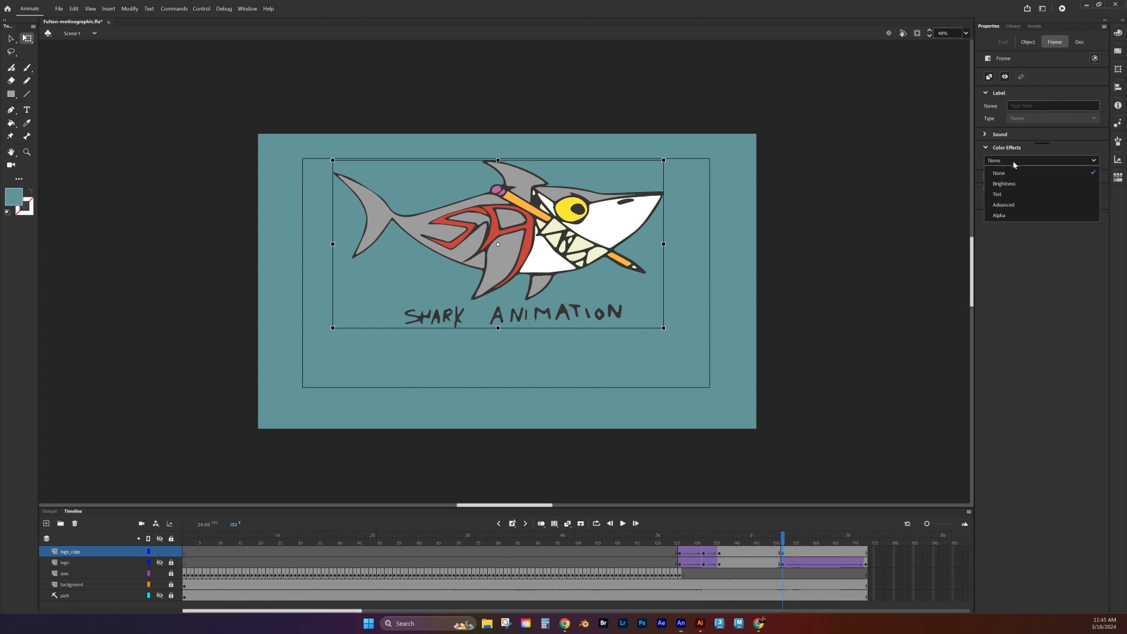
{"action": "left_click", "coordinate": [1012, 216]}
{"action": "left_click_drag", "start_coordinate": [1052, 181], "coordinate": [1095, 181]}
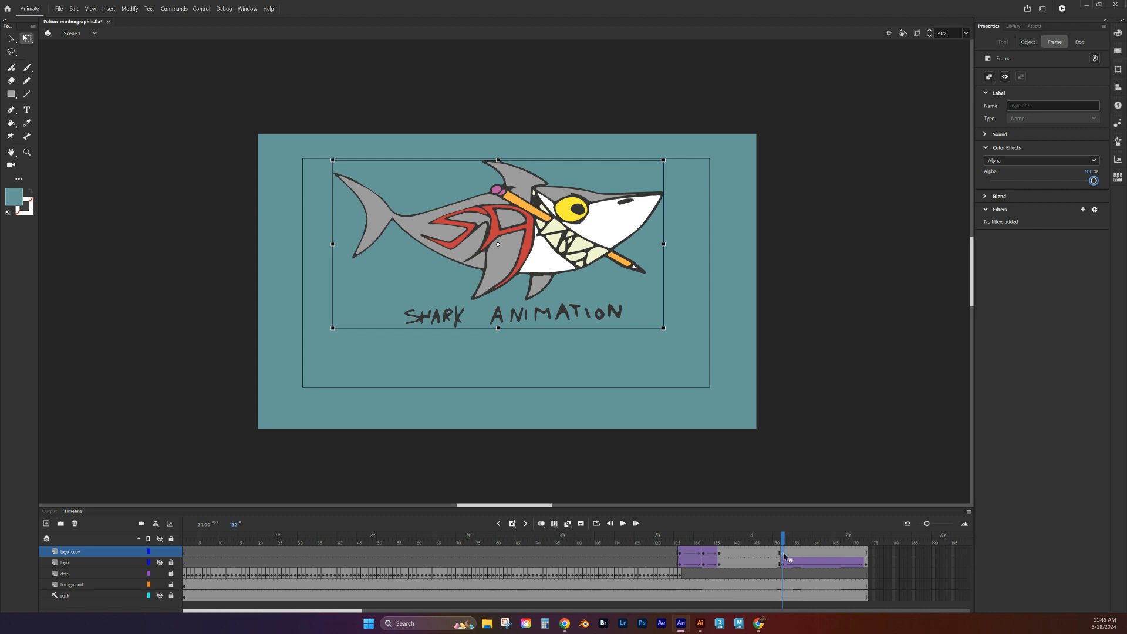
Step: Add a keyframe at the last frame of logo_copy and set its alpha to 0%
{"action": "left_click", "coordinate": [865, 553]}
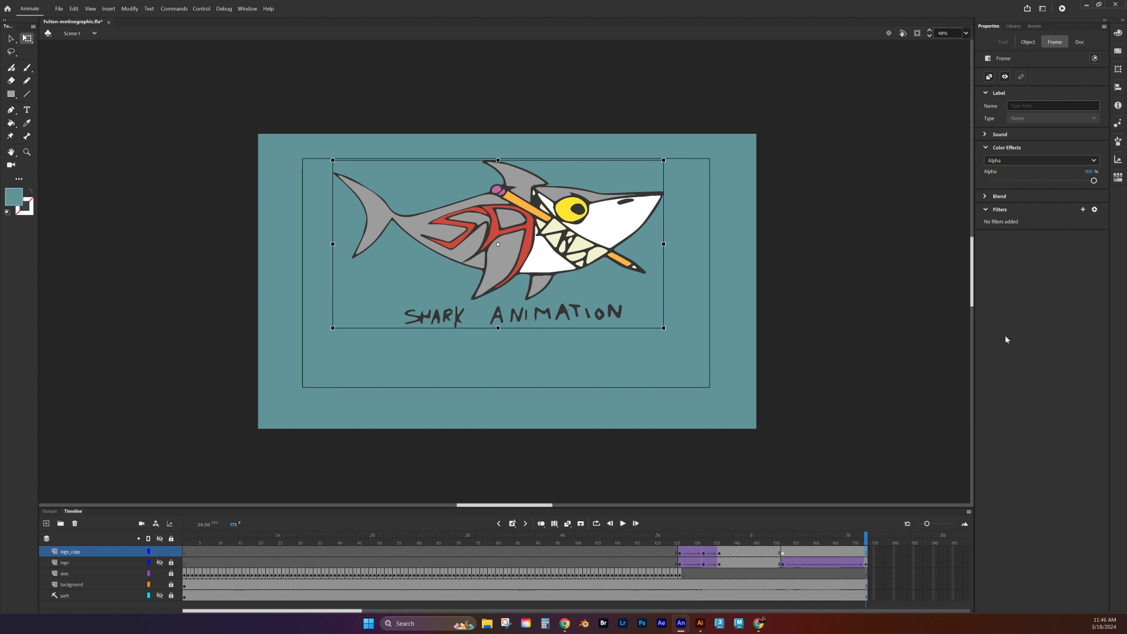
{"action": "left_click_drag", "start_coordinate": [1093, 181], "coordinate": [972, 186]}
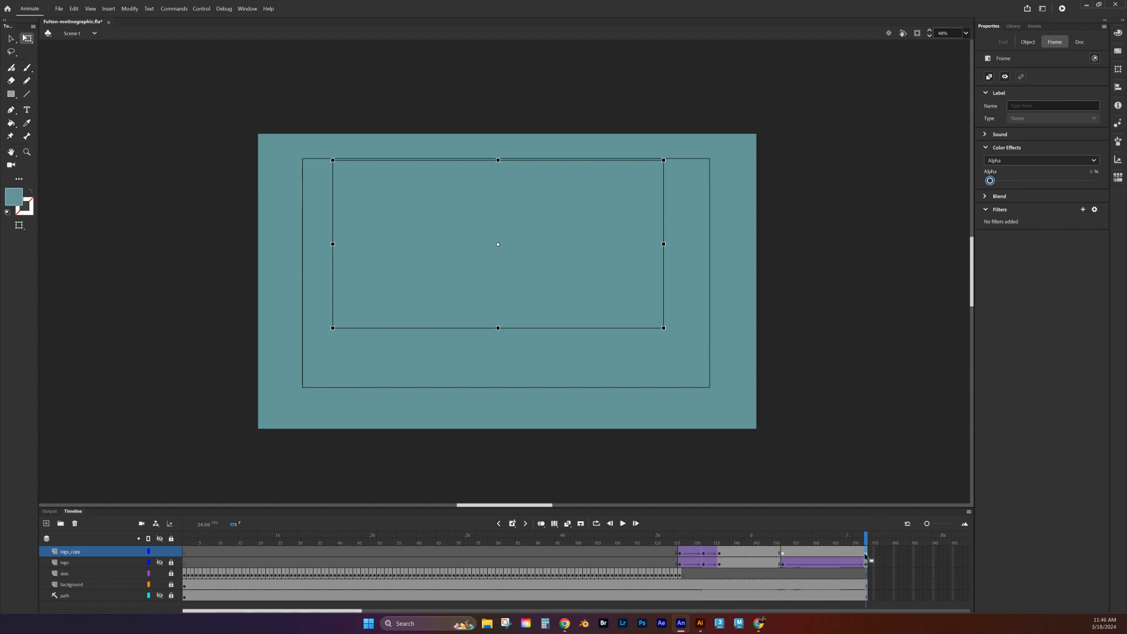
{"action": "mouse_move", "coordinate": [869, 539]}
{"action": "left_mouse_down"}
{"action": "mouse_move", "coordinate": [821, 539]}
{"action": "mouse_move", "coordinate": [869, 540]}
{"action": "left_mouse_up"}
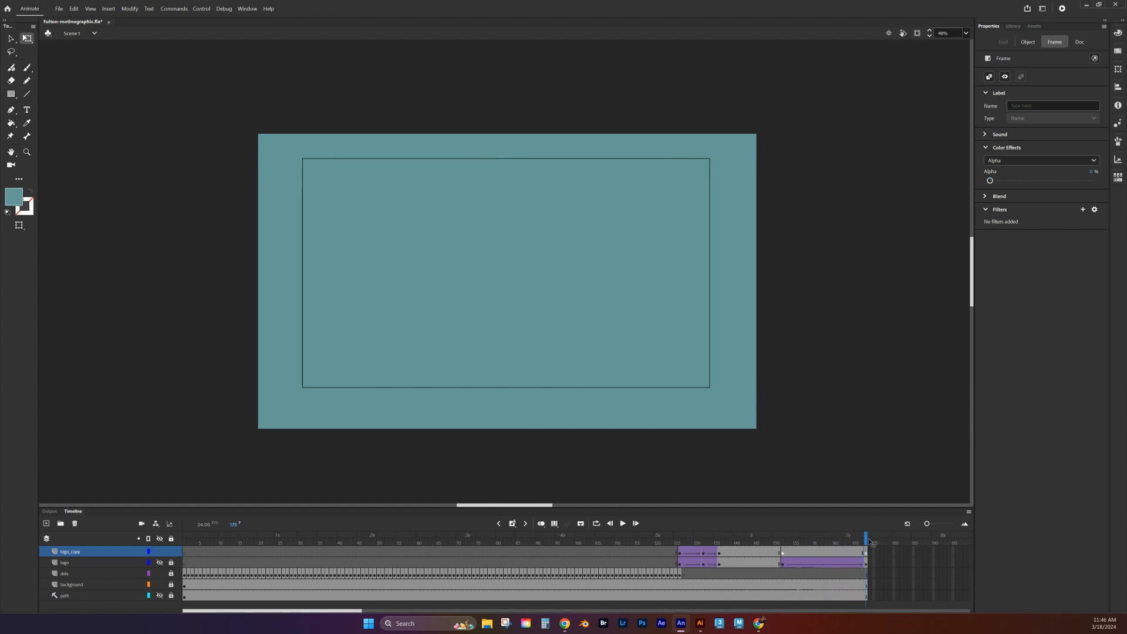
Step: Create a classic tween between the two alpha keyframes on logo_copy and preview the fade-out
{"action": "right_click", "coordinate": [839, 555]}
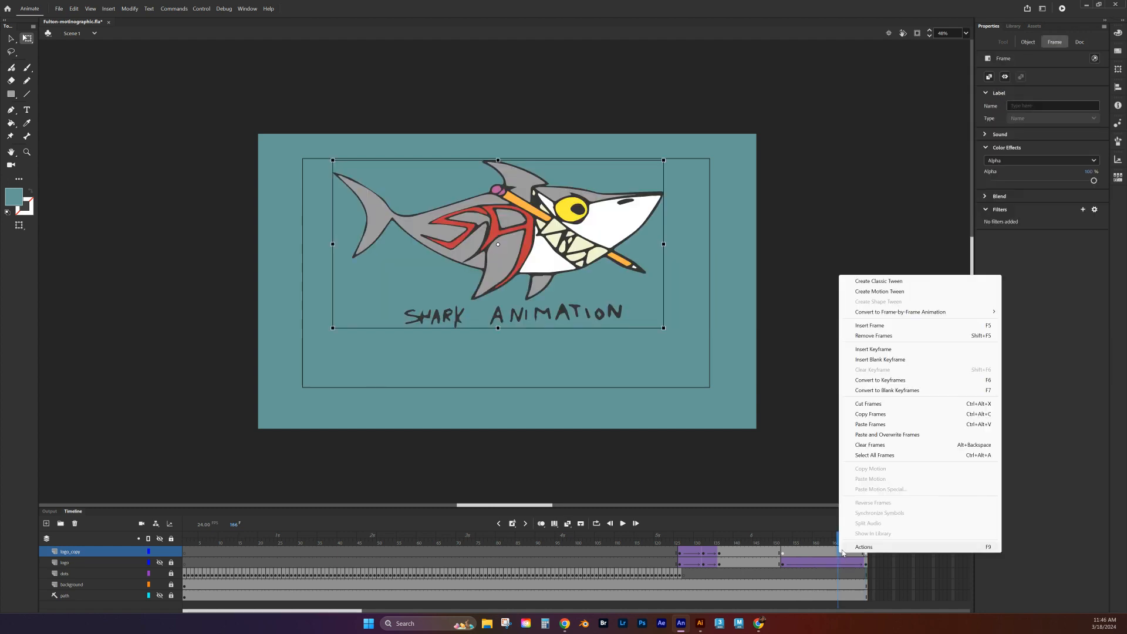
{"action": "left_click", "coordinate": [892, 282]}
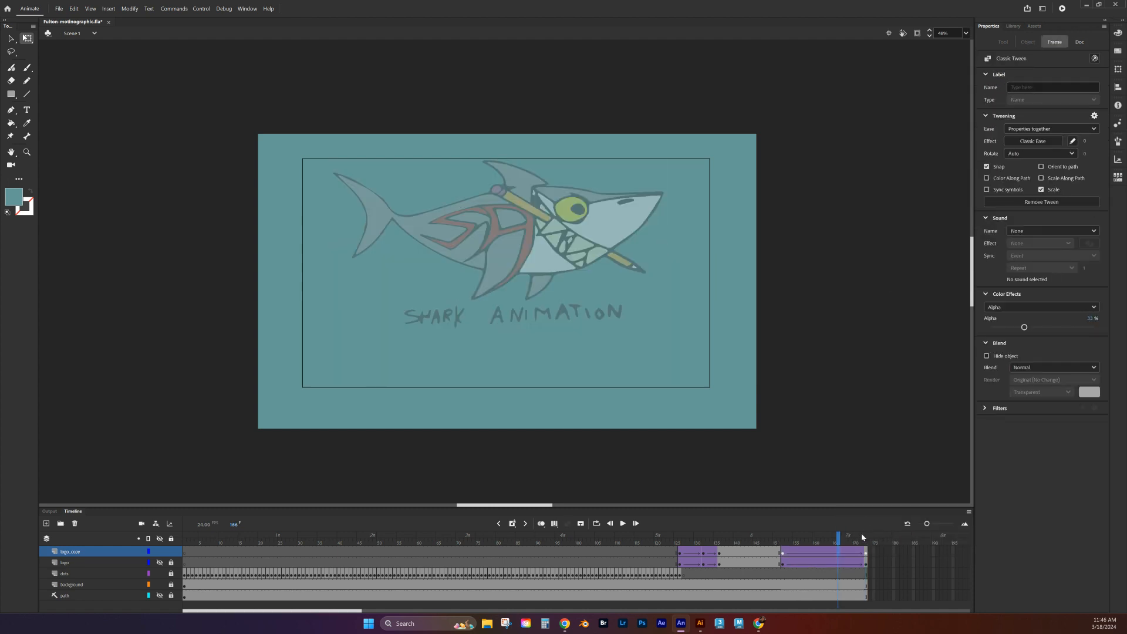
{"action": "left_click_drag", "start_coordinate": [839, 546], "coordinate": [867, 519]}
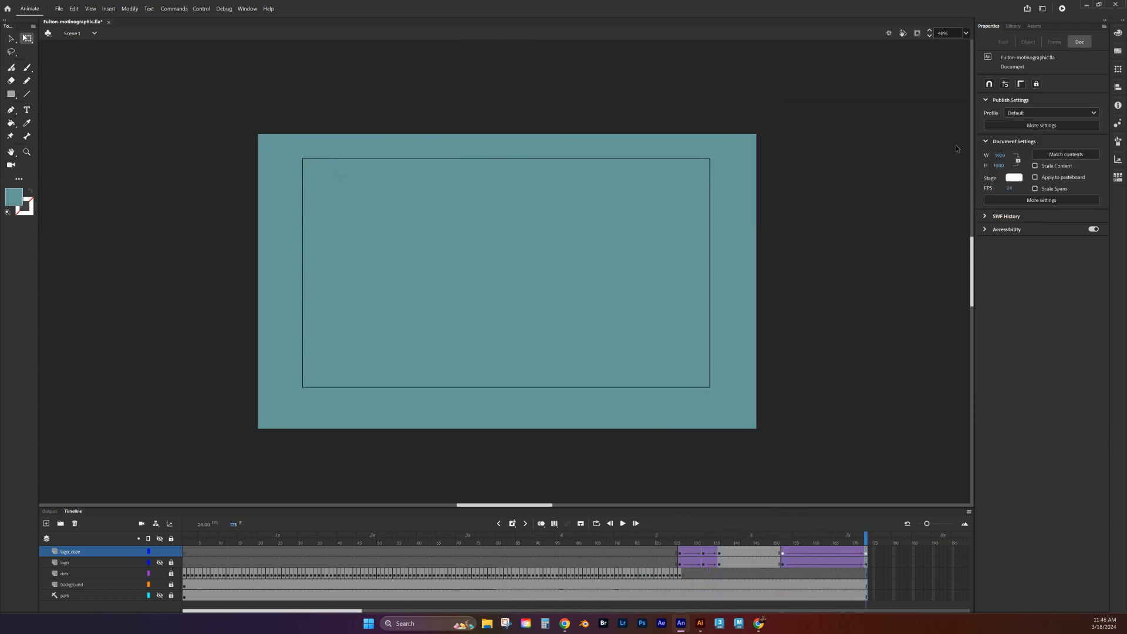
Step: Compare the object-level and frame-level color effects at frame 152 of logo_copy and scrub through the fade-out
{"action": "left_click", "coordinate": [782, 557]}
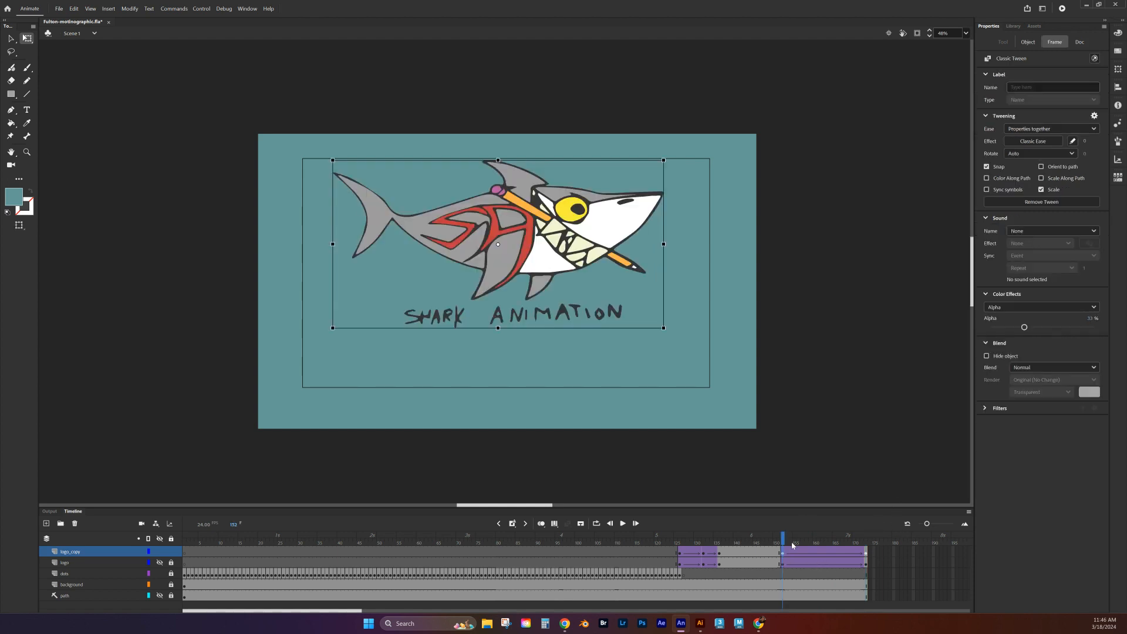
{"action": "left_click", "coordinate": [1028, 45]}
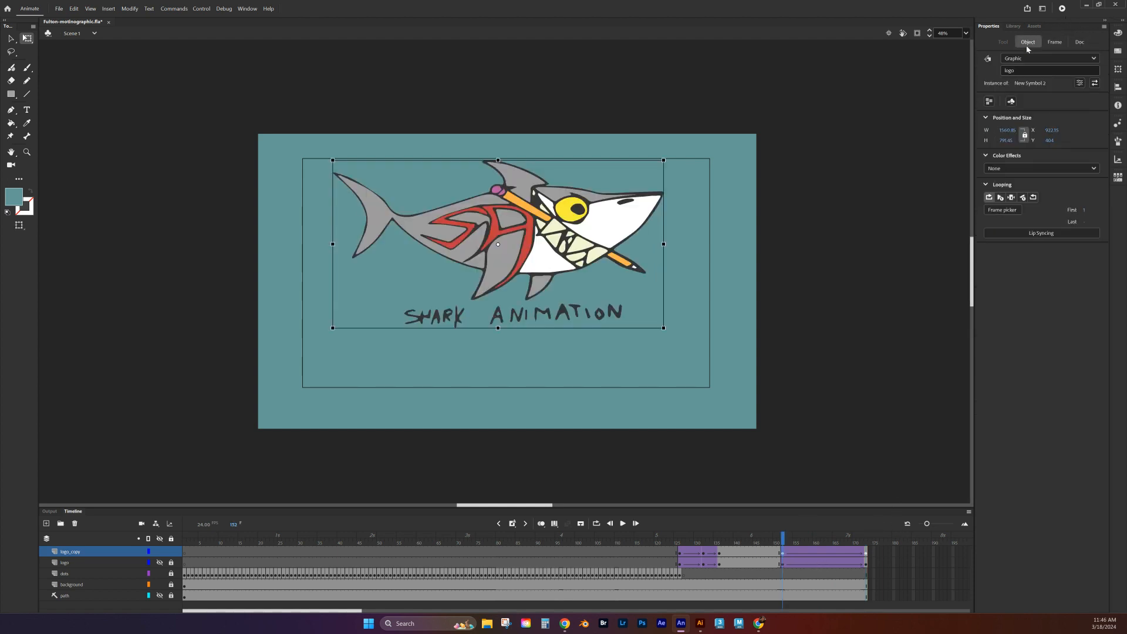
{"action": "left_click", "coordinate": [1003, 168]}
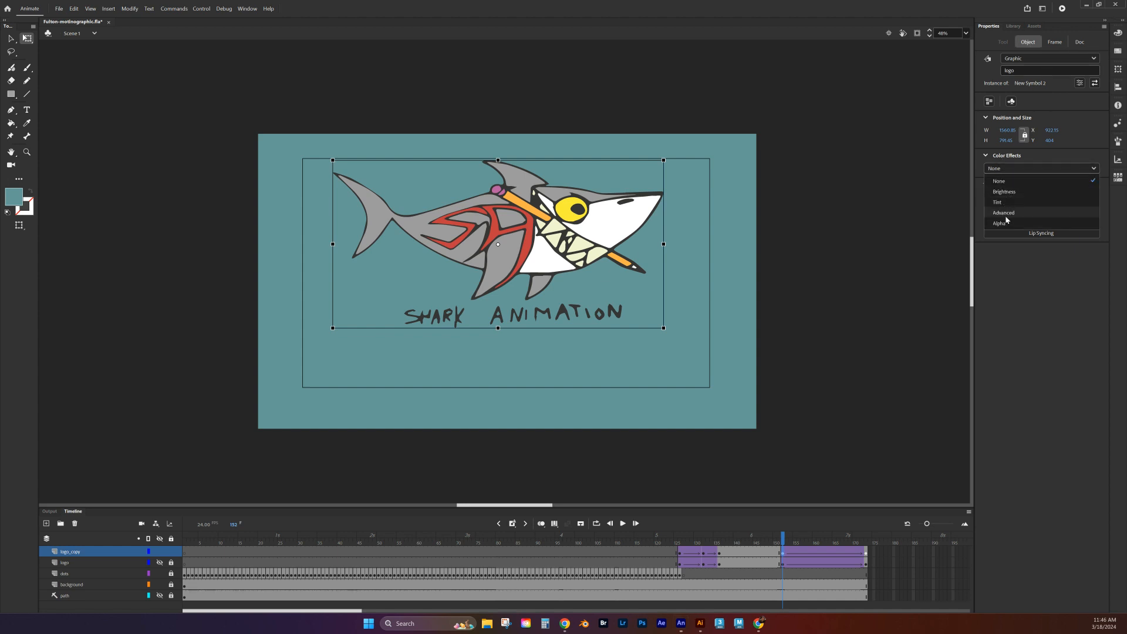
{"action": "left_click", "coordinate": [984, 167]}
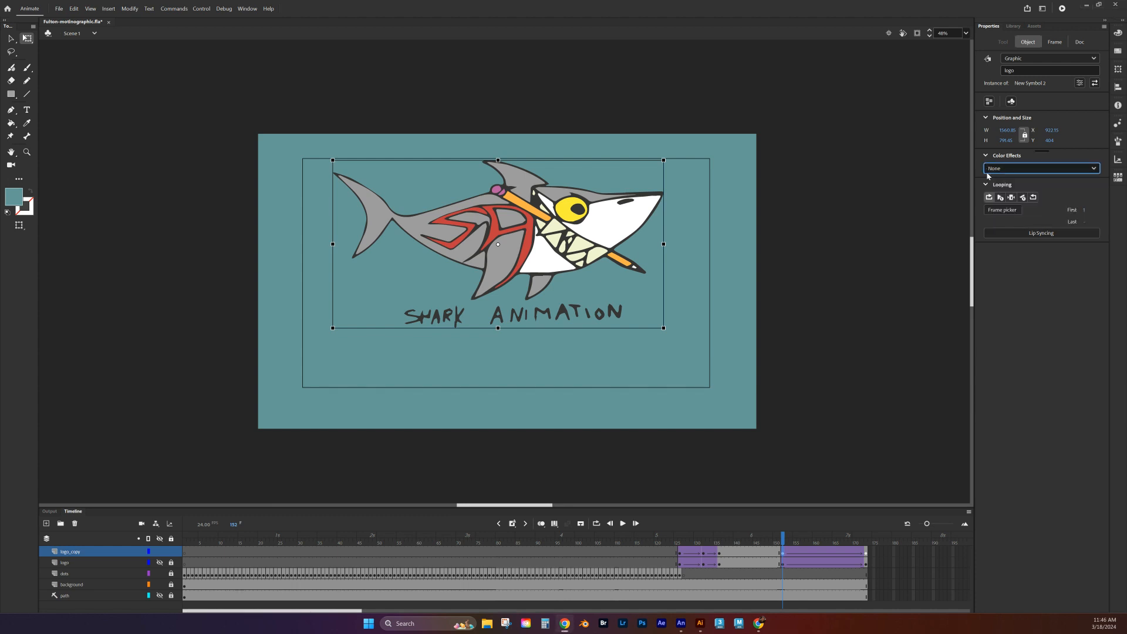
{"action": "left_click", "coordinate": [1058, 45]}
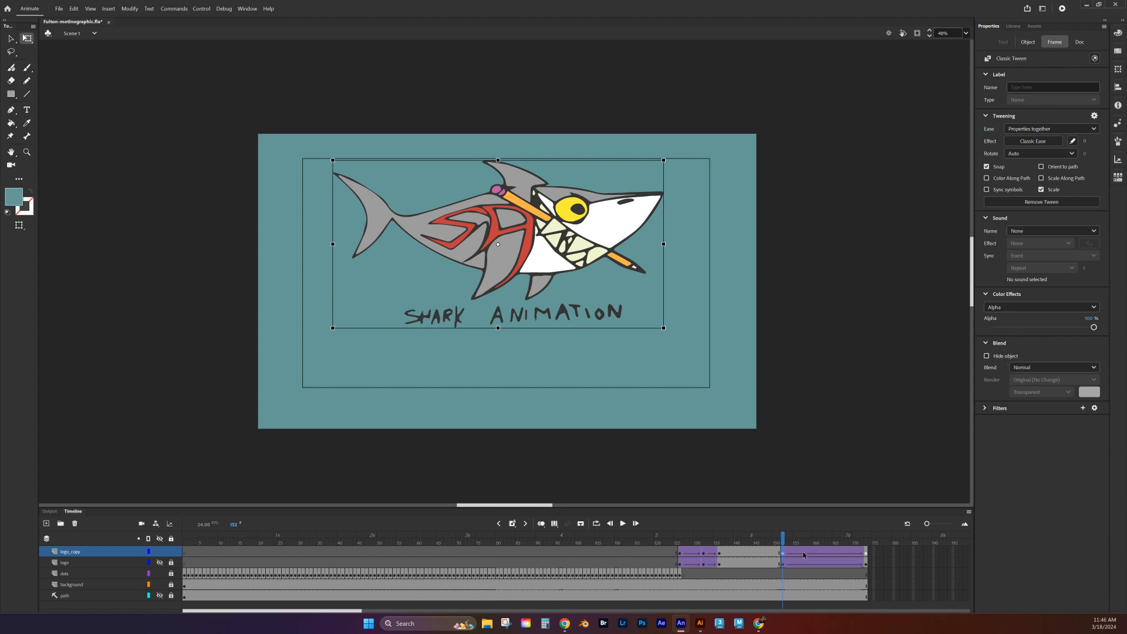
{"action": "left_click_drag", "start_coordinate": [782, 538], "coordinate": [857, 554]}
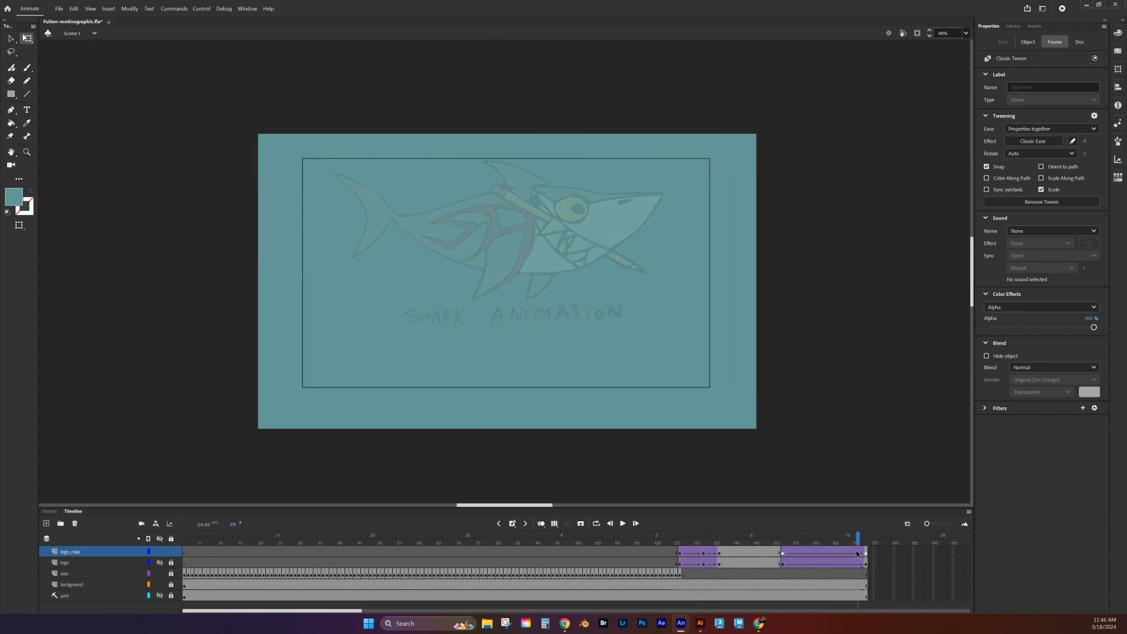
{"action": "left_click", "coordinate": [524, 394]}
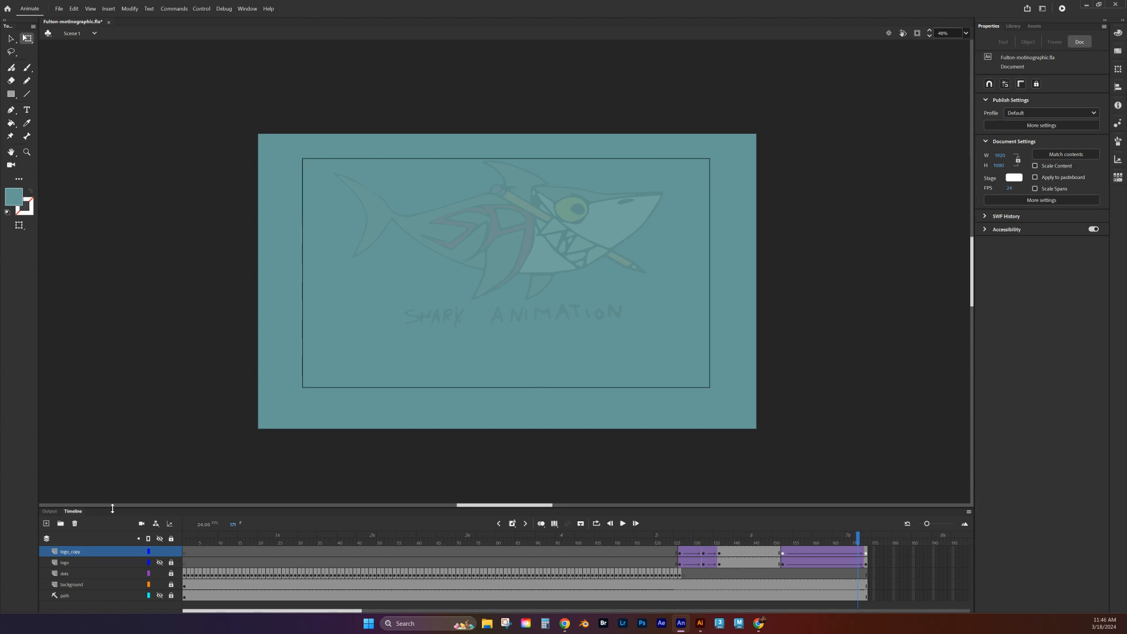